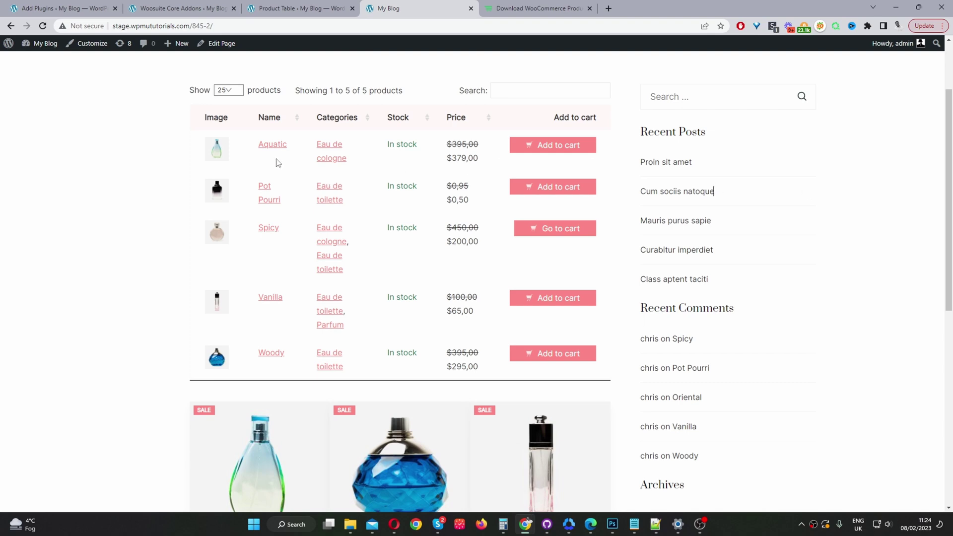
- Search the demo product table for 'spi', then clear the search to list all products
scroll(257, 171, down, 2)
scroll(356, 229, up, 3)
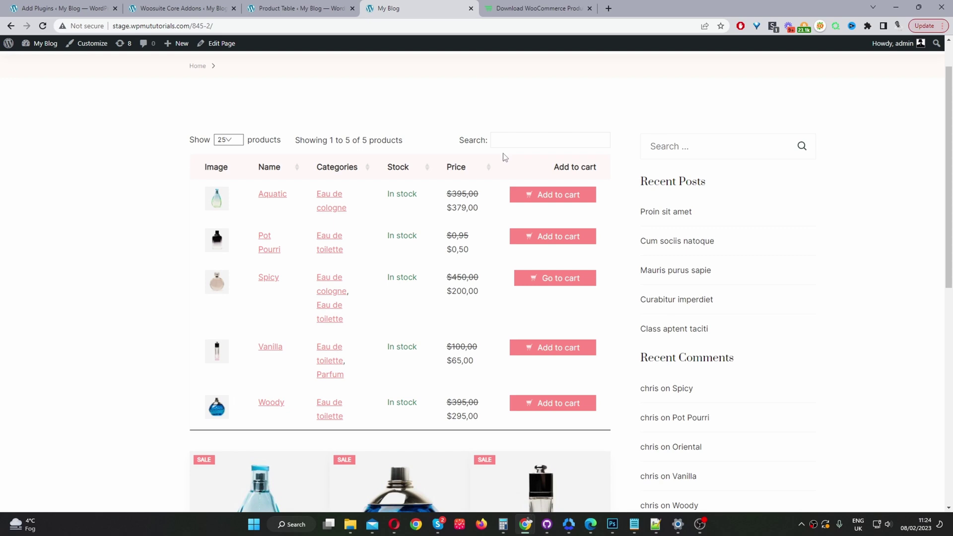
click(513, 143)
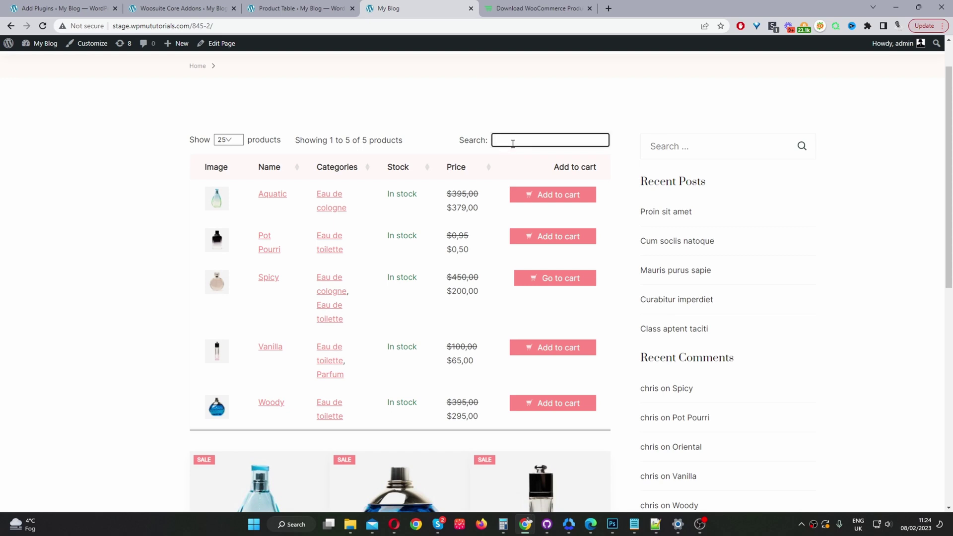
text(spi)
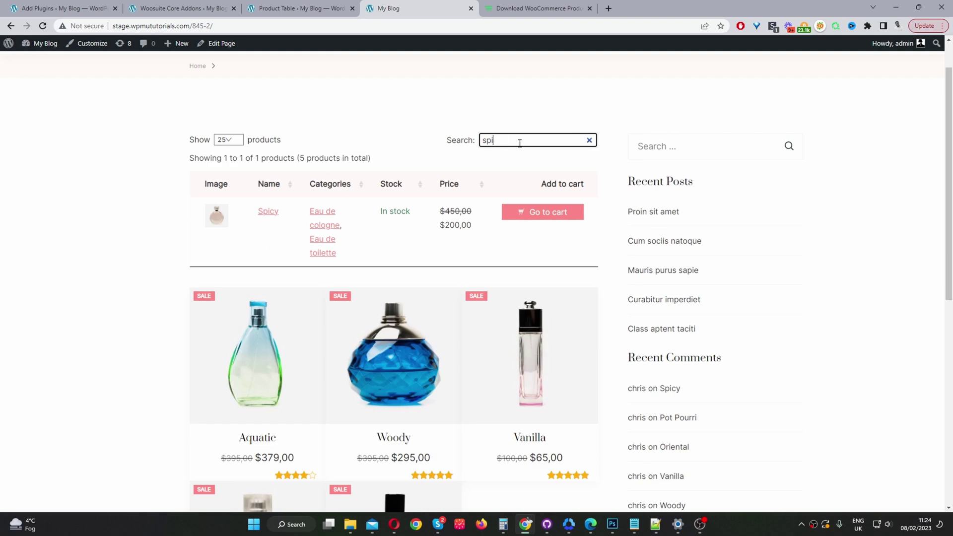
drag(520, 144, 430, 147)
key(BackSpace)
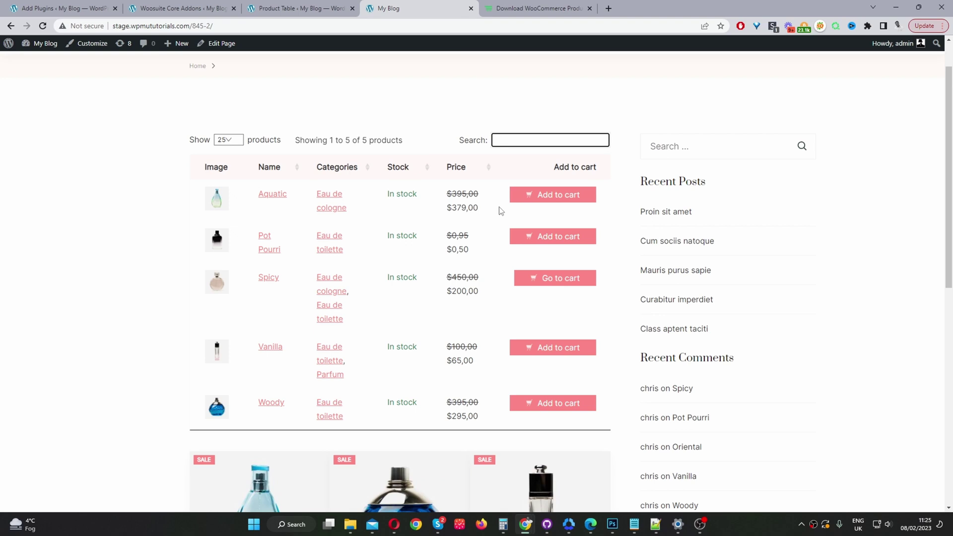
scroll(502, 212, down, 4)
scroll(511, 244, down, 3)
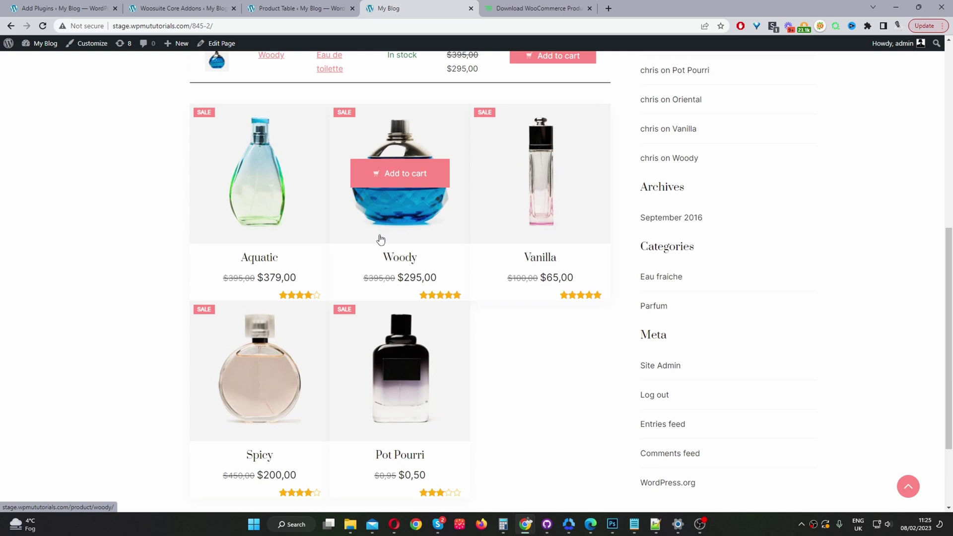
scroll(463, 208, up, 6)
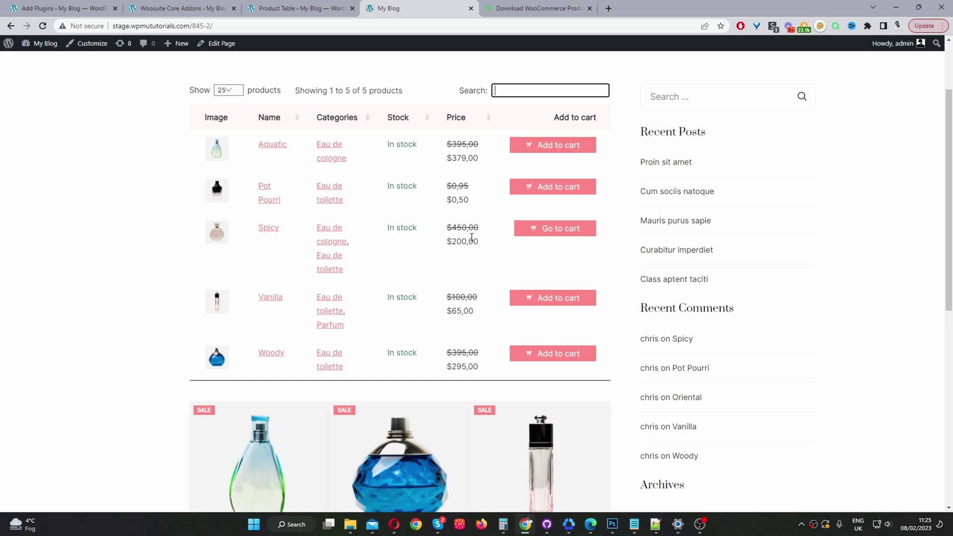
- Look over the WooCommerce Product Table download page, then return to Add Plugins
click(549, 6)
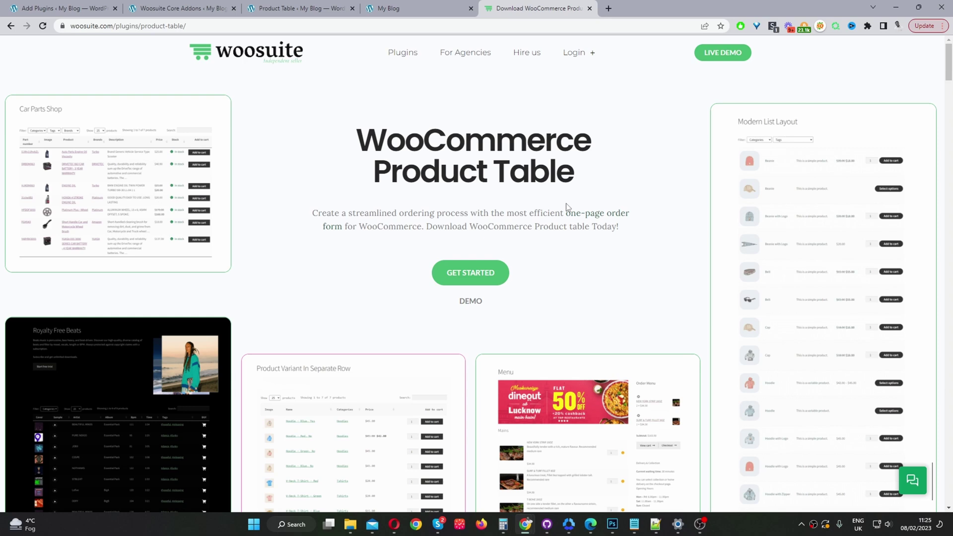
drag(312, 214, 340, 210)
click(73, 13)
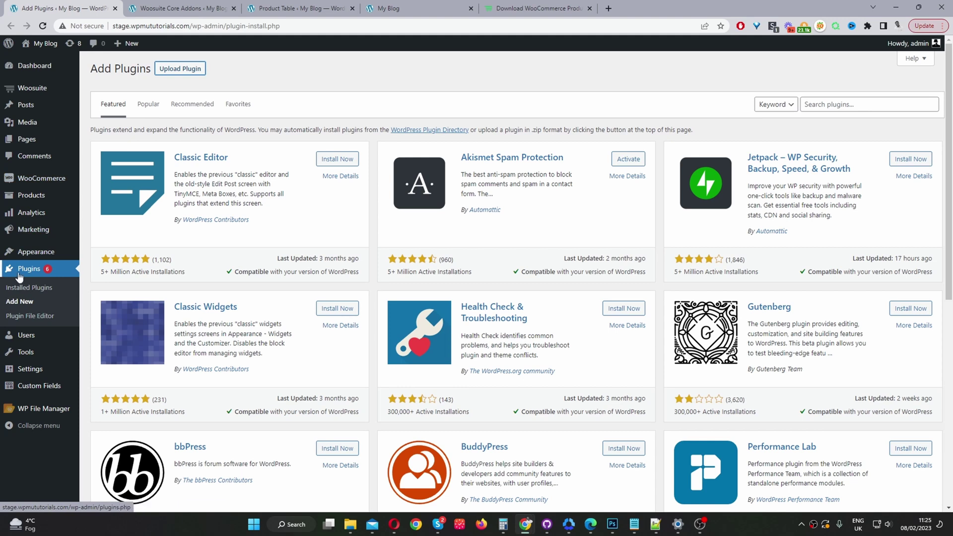
- From Woosuite Core Addons, open Product Table's Manage page, which lists the 'test' table
click(186, 69)
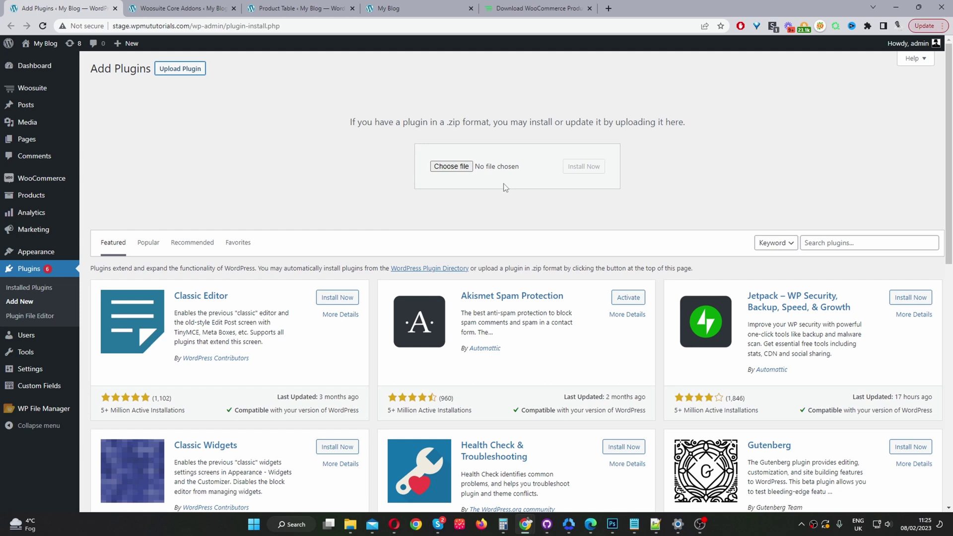
key(ctrl+Tab)
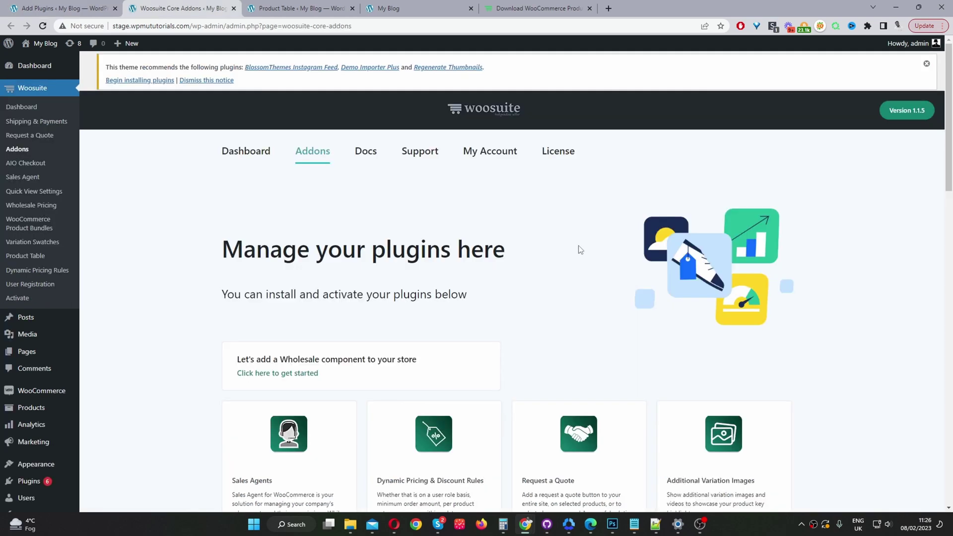
scroll(580, 250, down, 7)
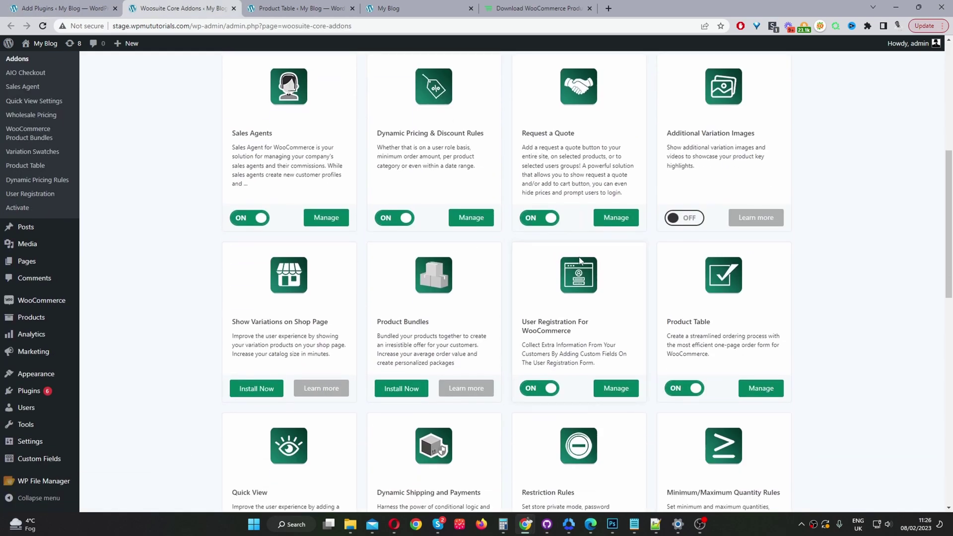
scroll(580, 260, down, 2)
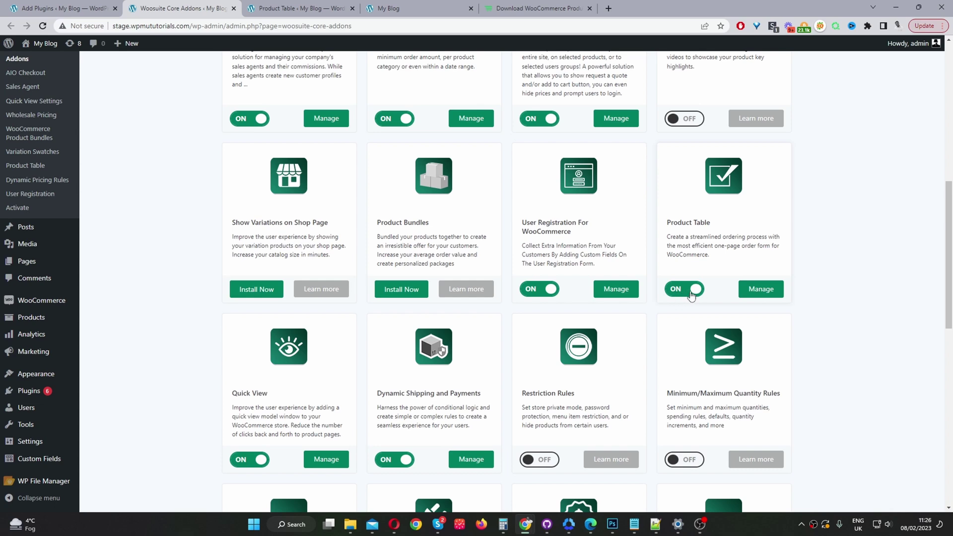
click(751, 293)
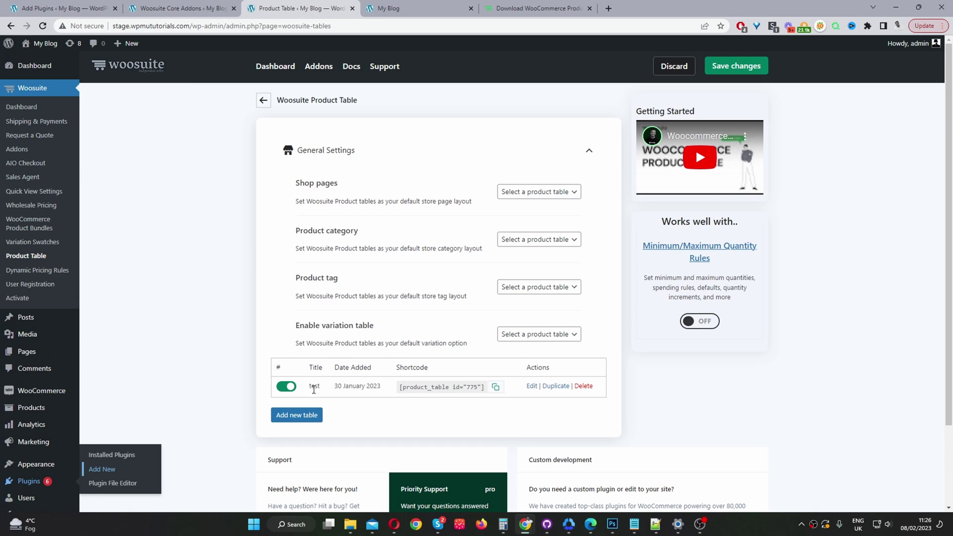
- Add a new product table and title it 'on sale items'
click(296, 419)
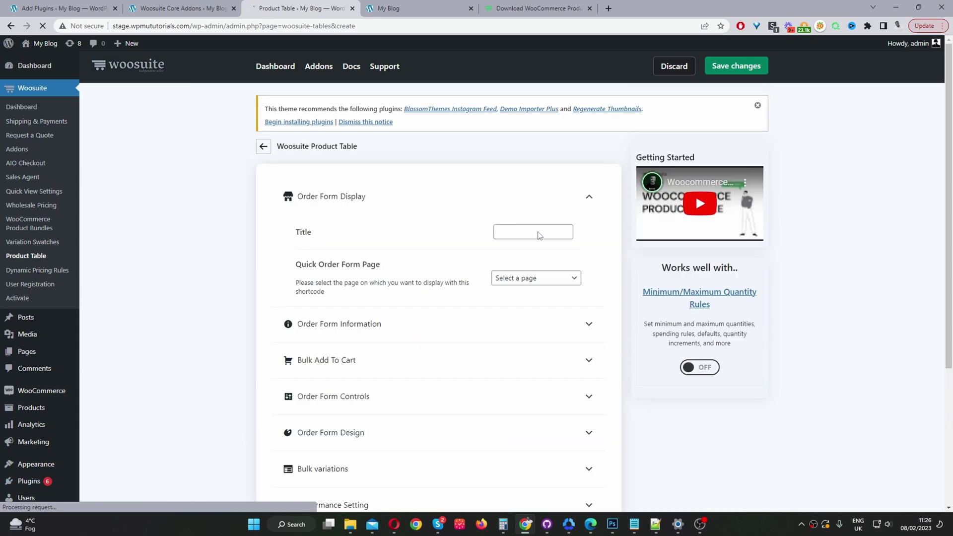
click(539, 231)
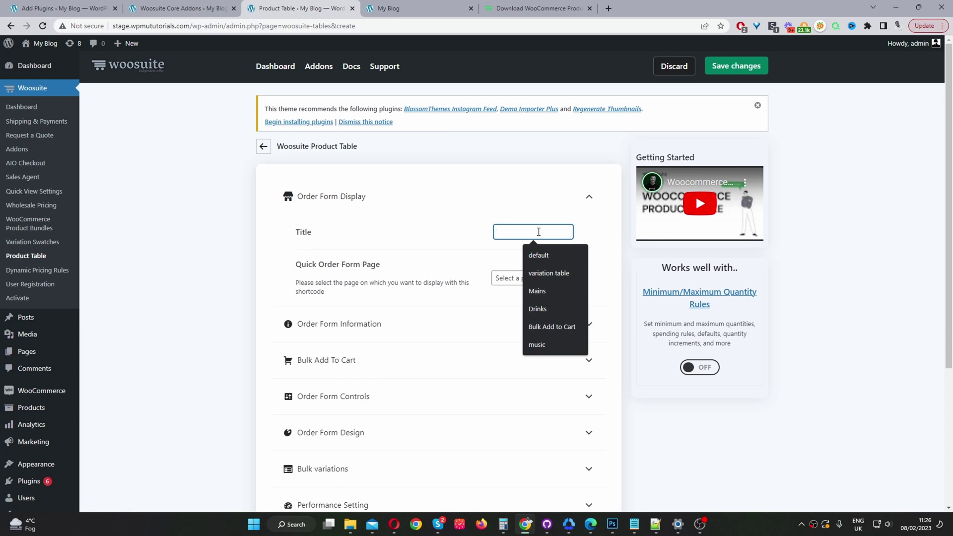
text(on sale items)
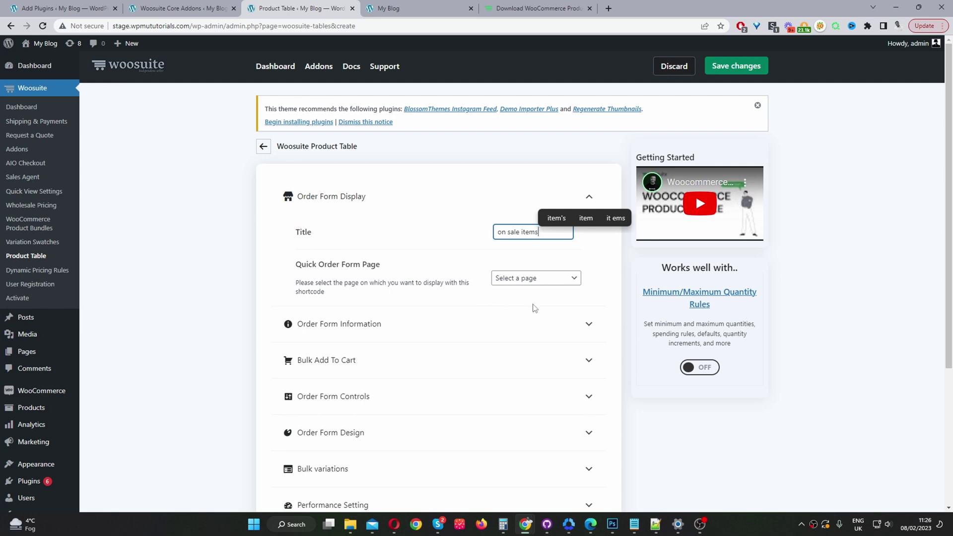
scroll(535, 308, down, 1)
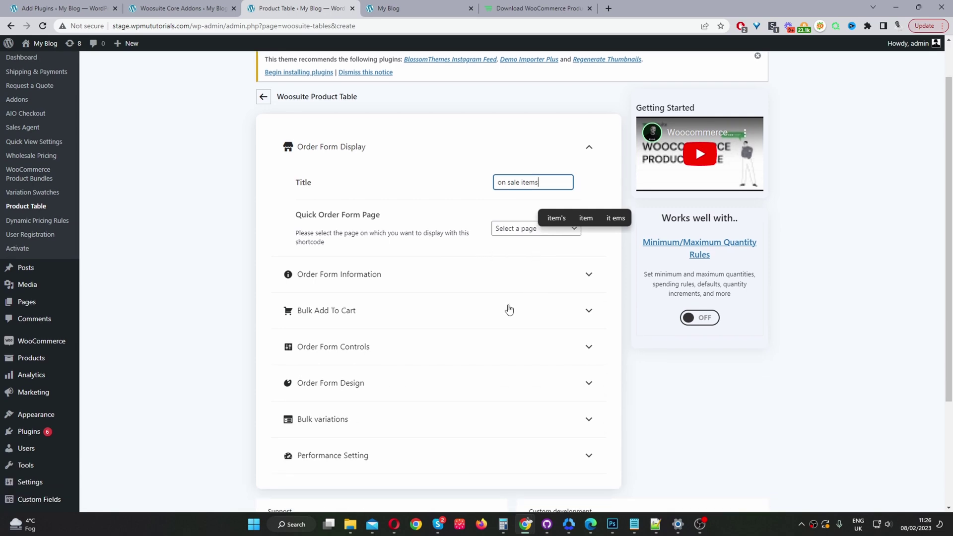
- Expand Order Form Information and compare against the live product table for reference
click(566, 276)
scroll(589, 283, down, 3)
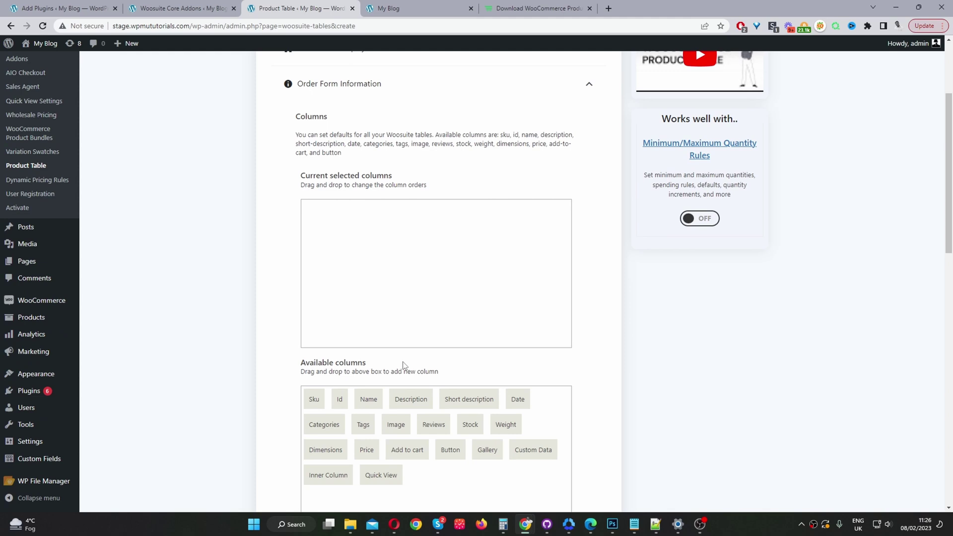
click(401, 8)
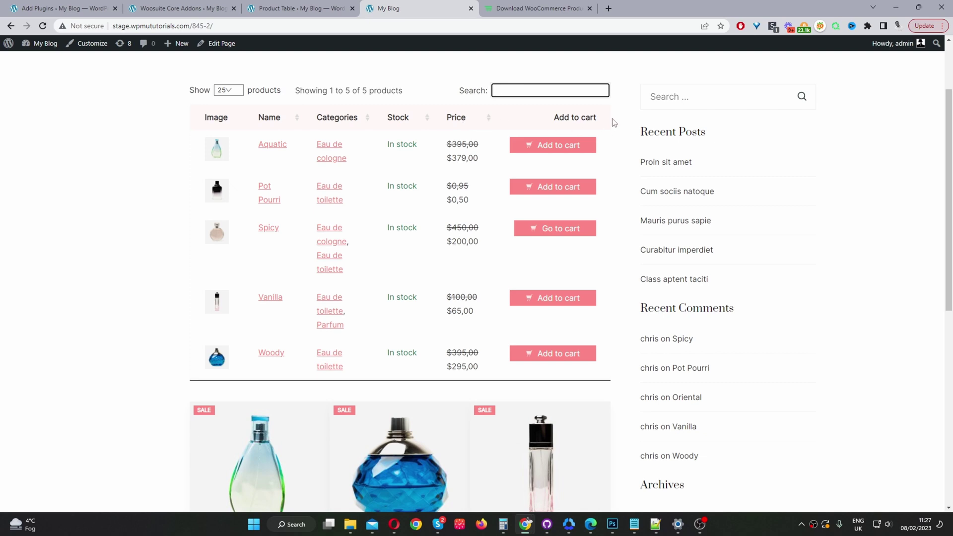
click(259, 4)
scroll(402, 218, down, 1)
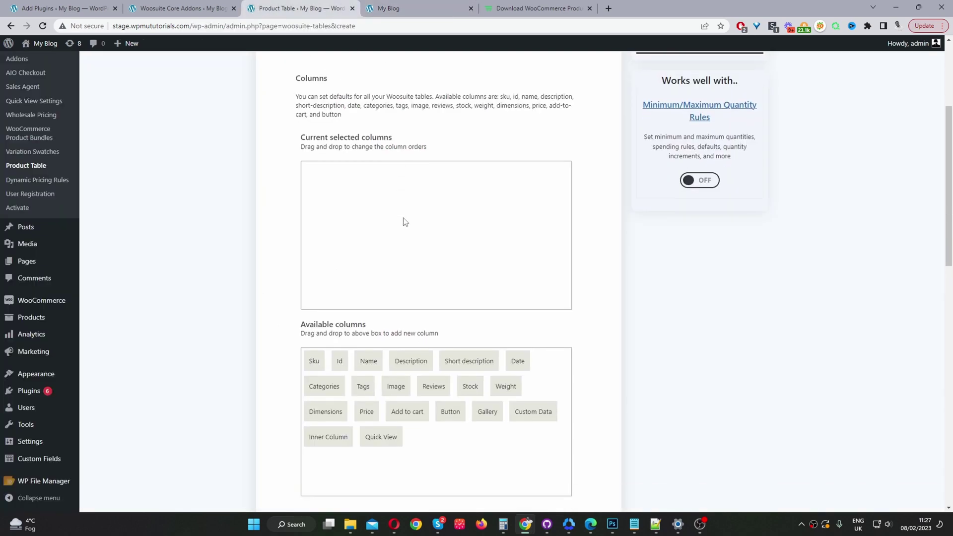
- Add the Name, Image, Categories, Stock, Price and Add to cart columns in order
drag(364, 349, 317, 166)
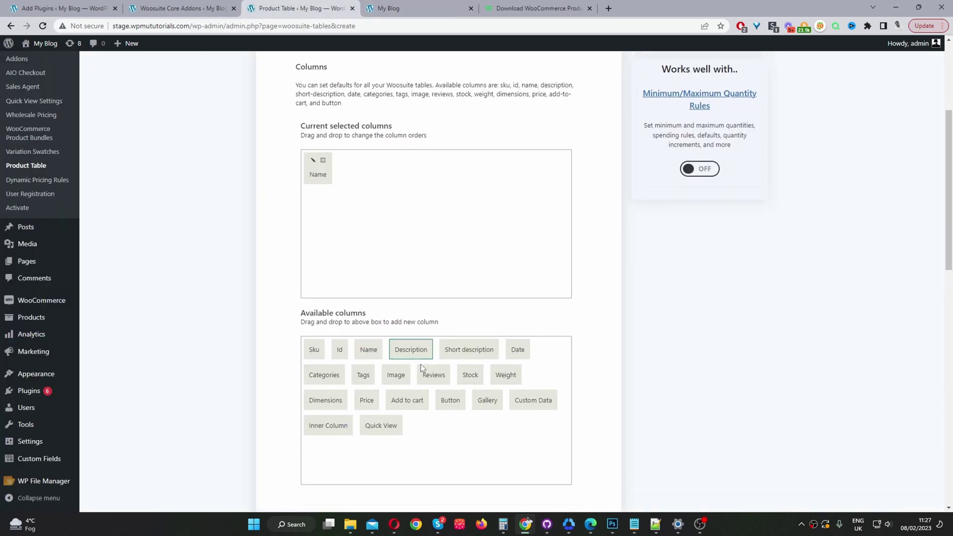
drag(396, 376, 387, 199)
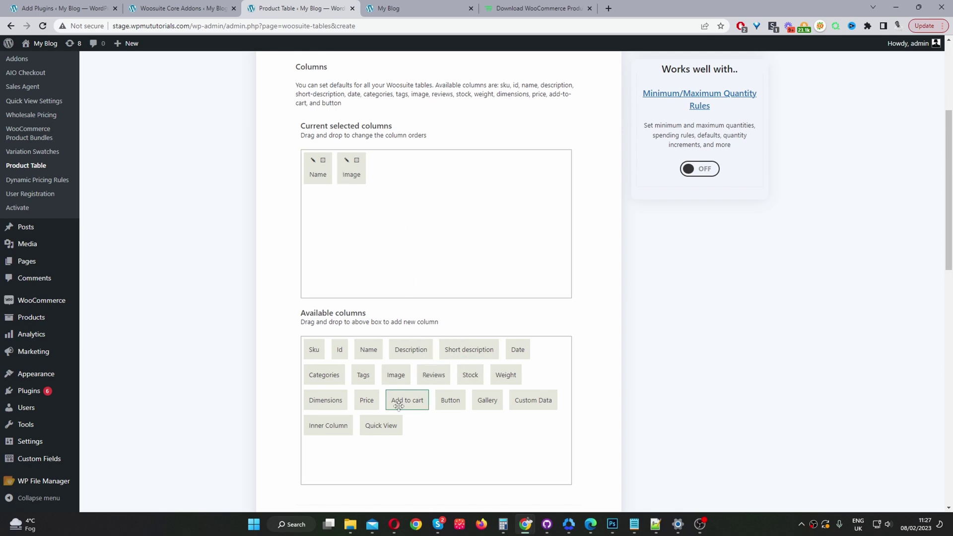
drag(330, 383, 423, 206)
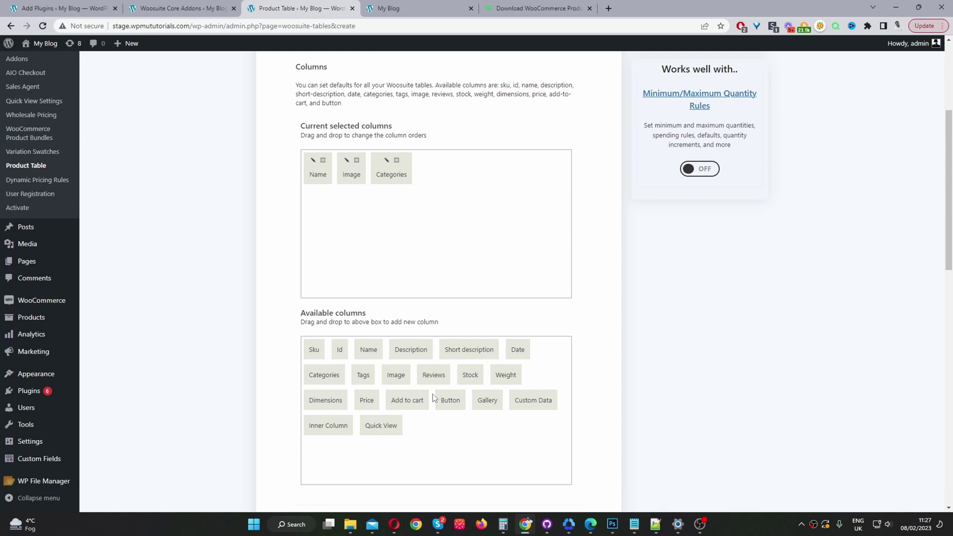
drag(469, 377, 471, 173)
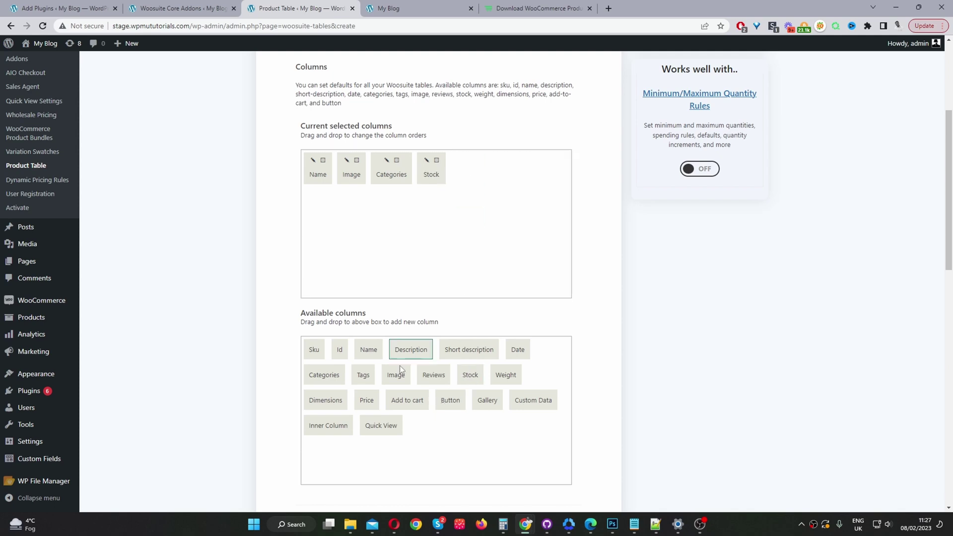
drag(367, 400, 522, 206)
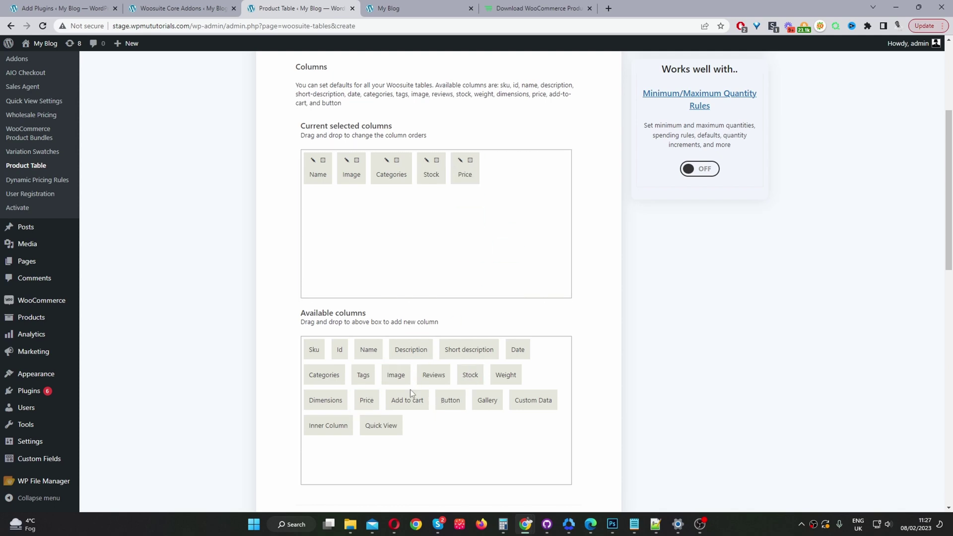
drag(410, 392, 534, 169)
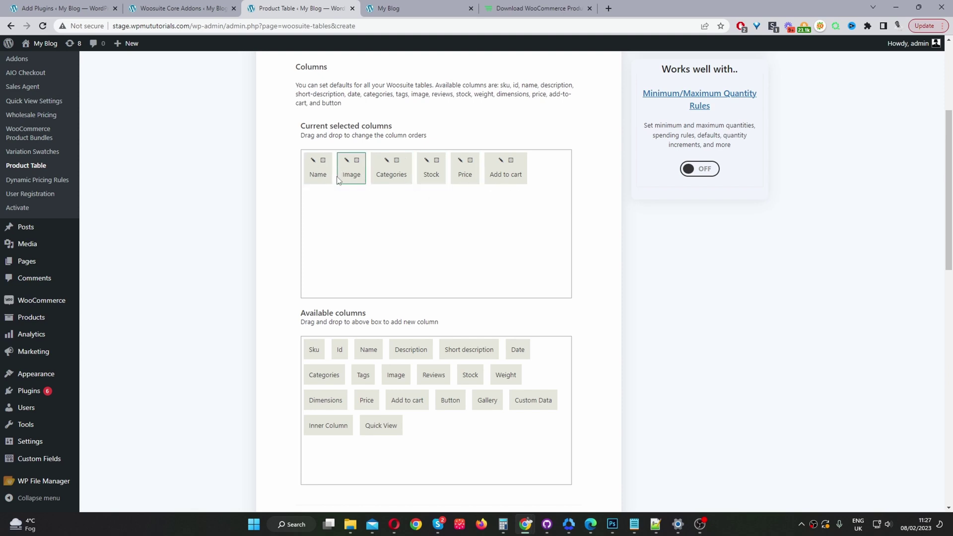
click(313, 161)
double_click(462, 251)
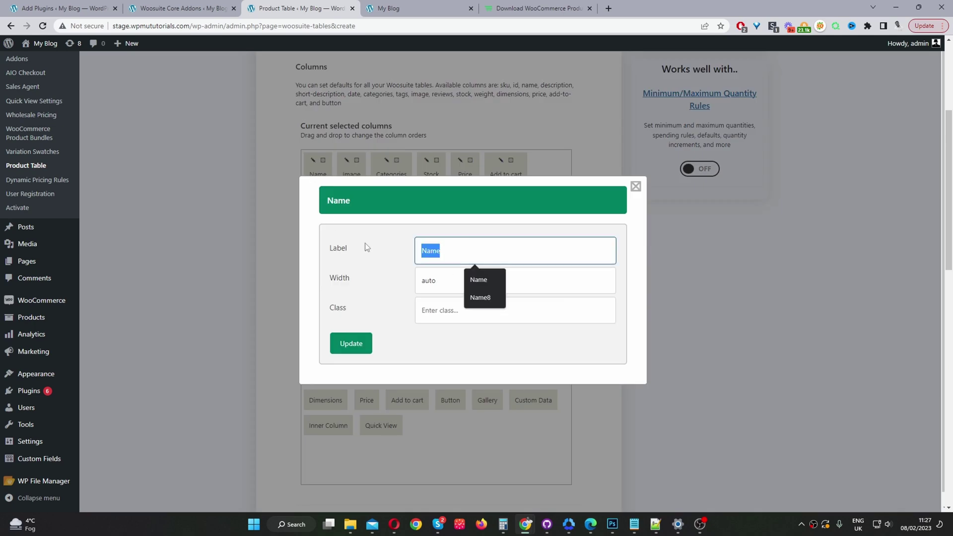
text(Product)
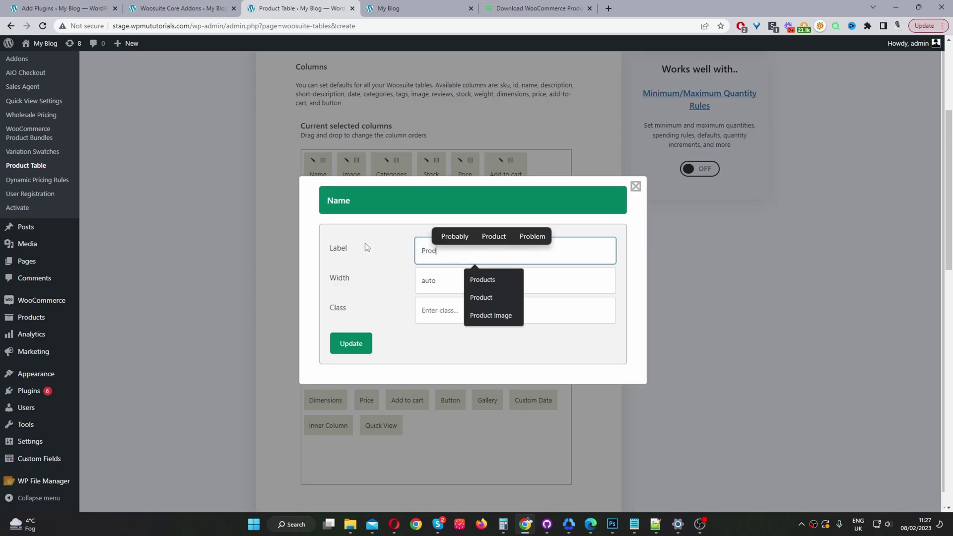
click(636, 187)
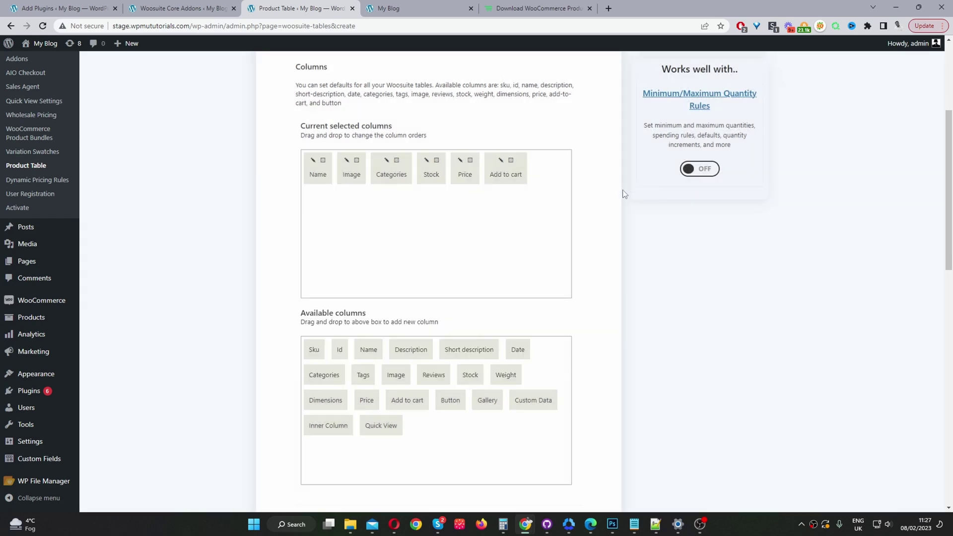
click(349, 169)
double_click(476, 251)
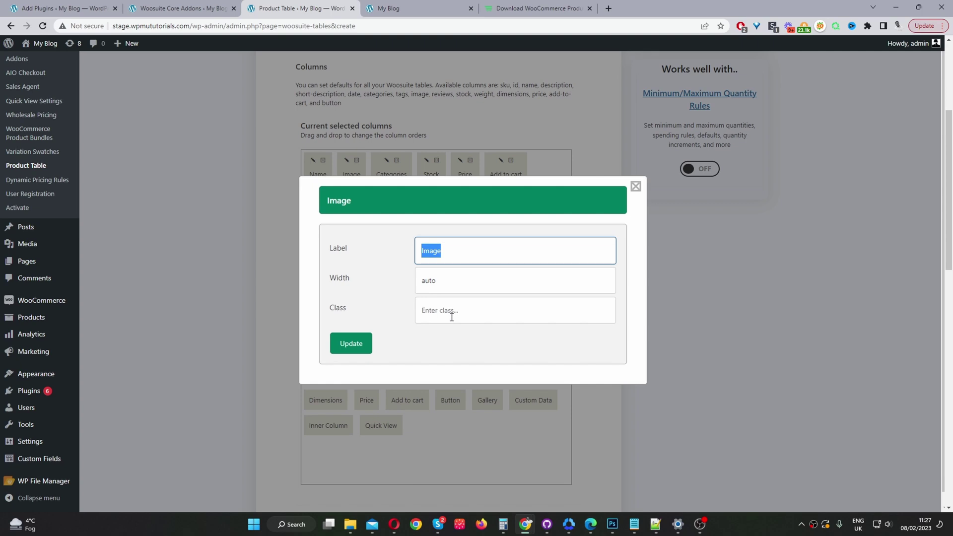
click(636, 187)
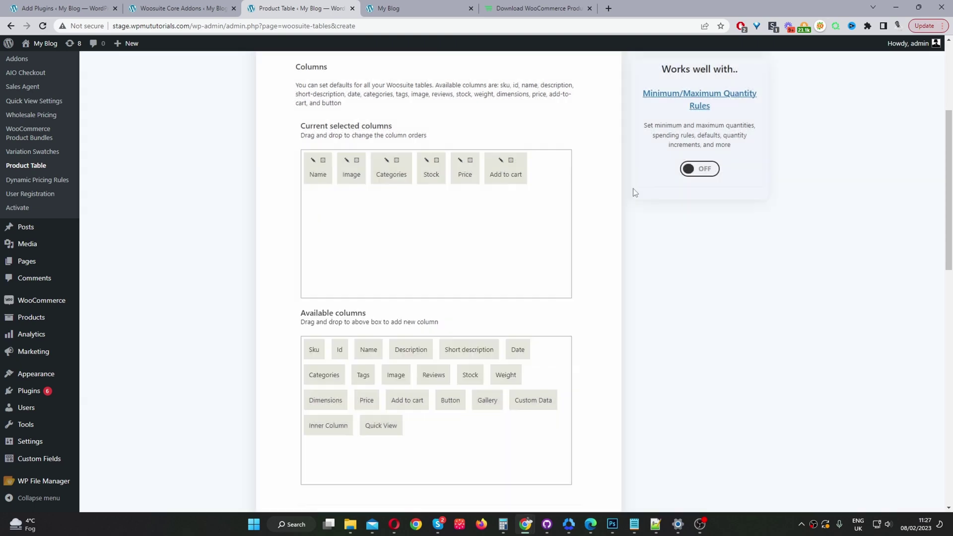
- Change the image size height from 50 to 70, making it 70x70
scroll(668, 246, down, 5)
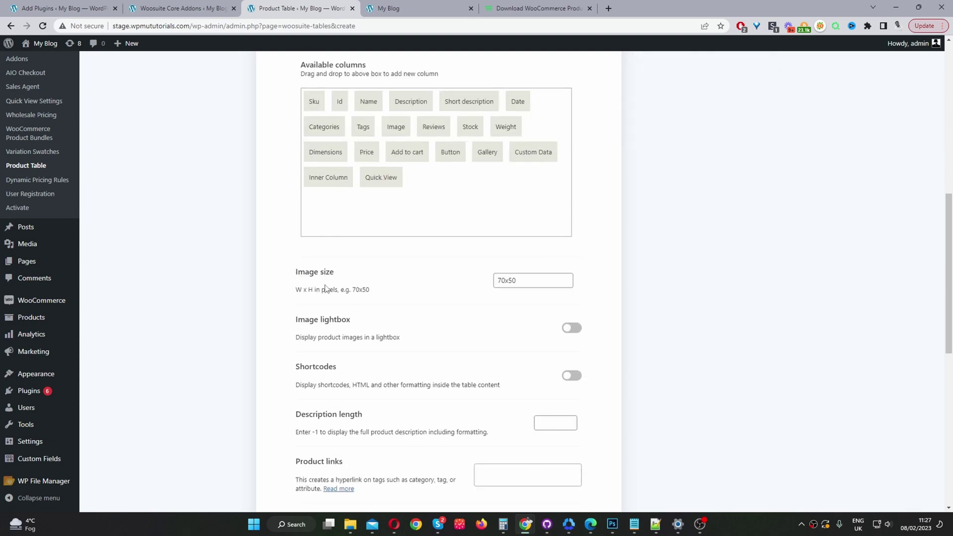
click(499, 279)
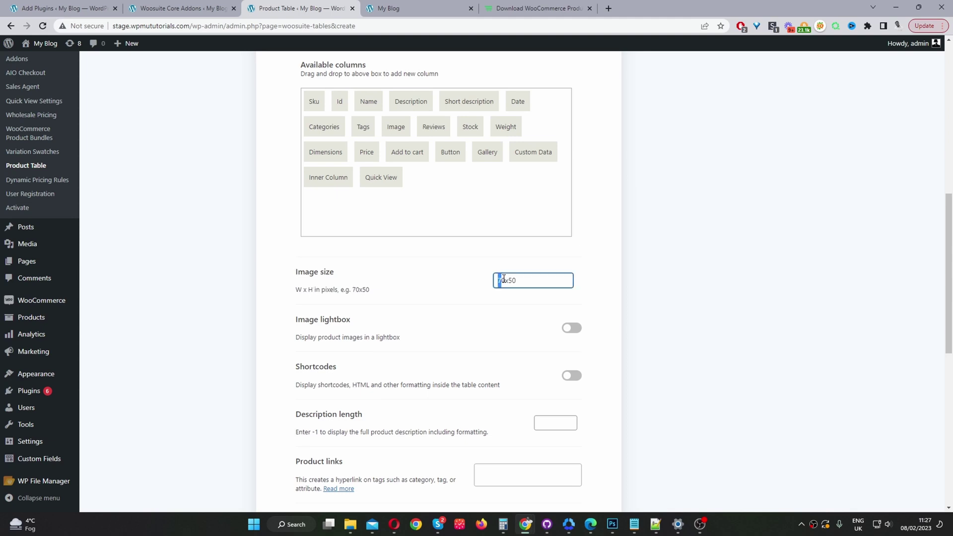
drag(509, 279, 516, 279)
text(70)
scroll(571, 345, down, 4)
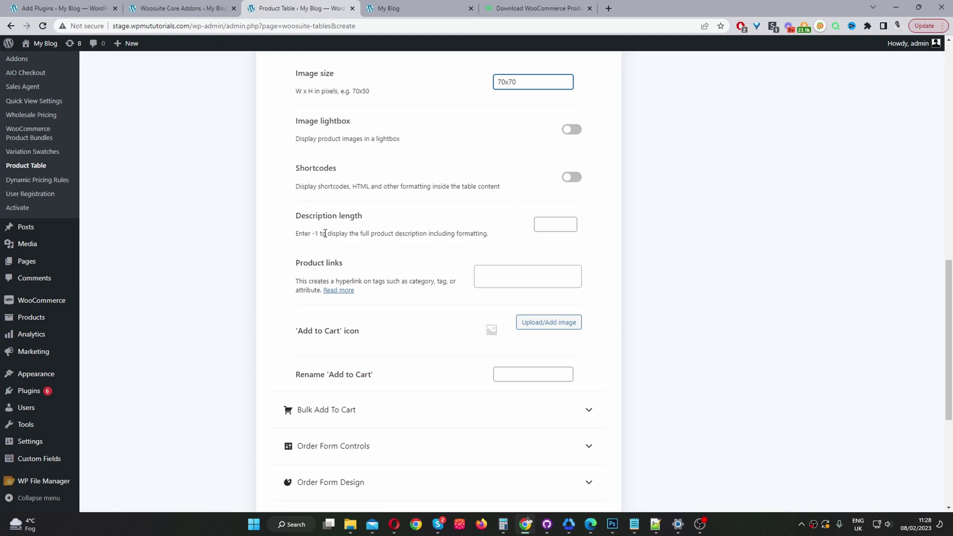
scroll(625, 253, down, 3)
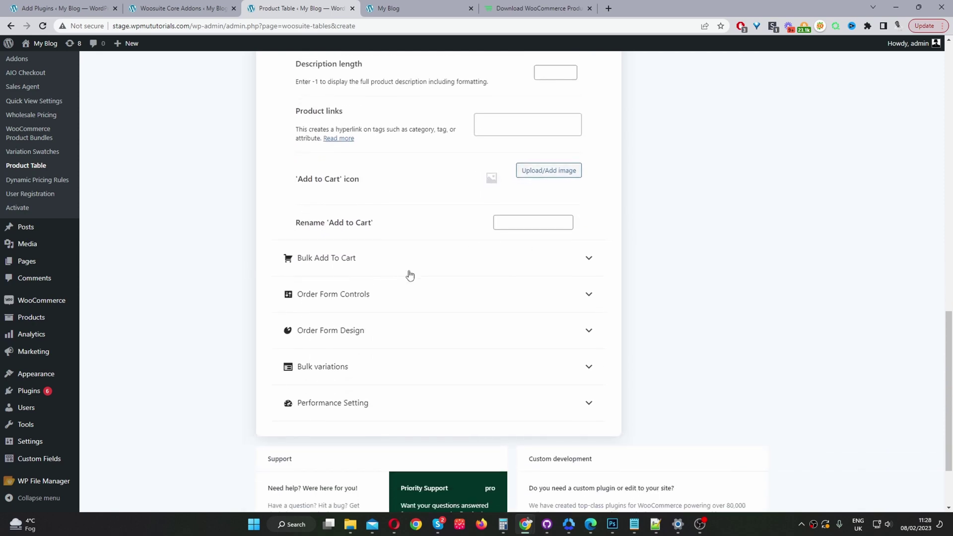
- Under Order Form Controls, add a product condition rule of type 'Products is on sale'
scroll(409, 276, down, 2)
click(350, 200)
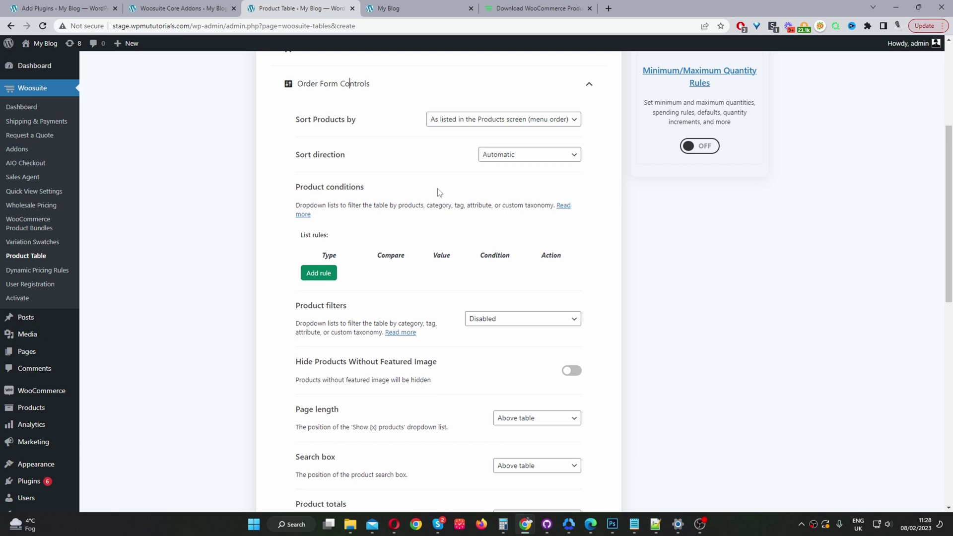
drag(304, 188, 368, 189)
click(321, 279)
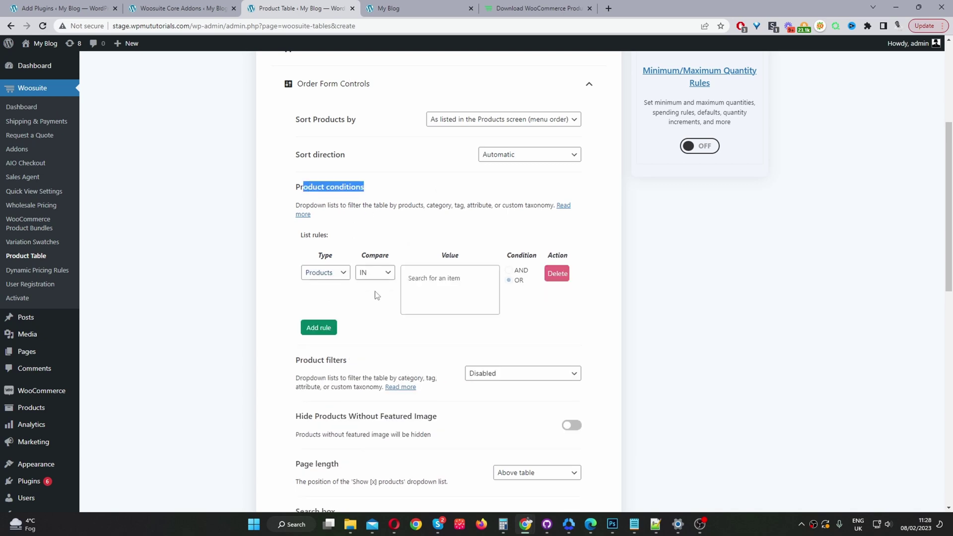
click(329, 273)
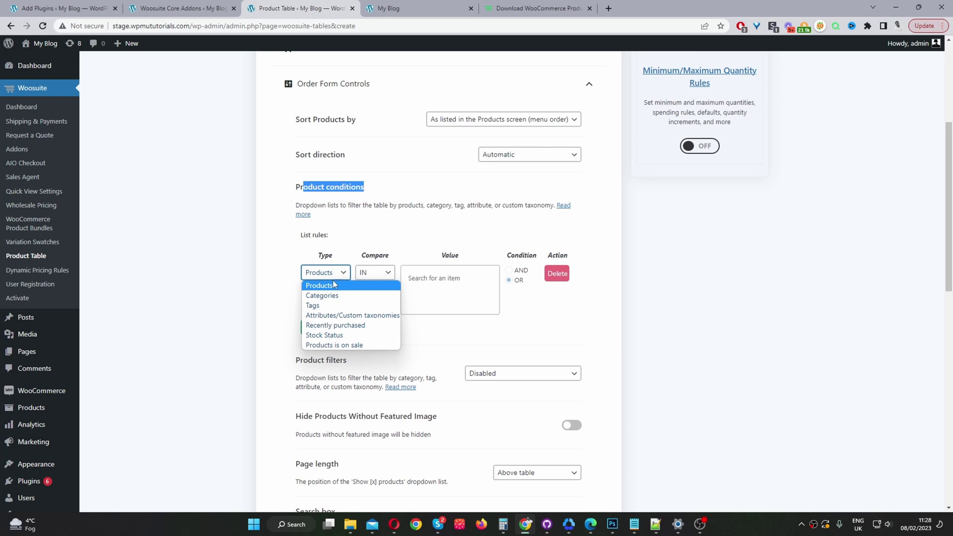
click(338, 345)
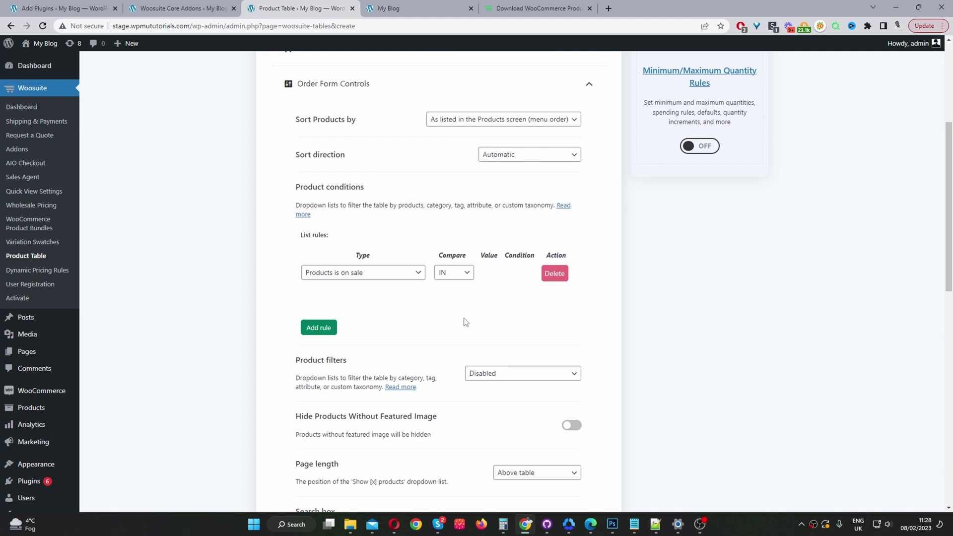
- Set Product filters to 'Show based on columns in table'
click(486, 378)
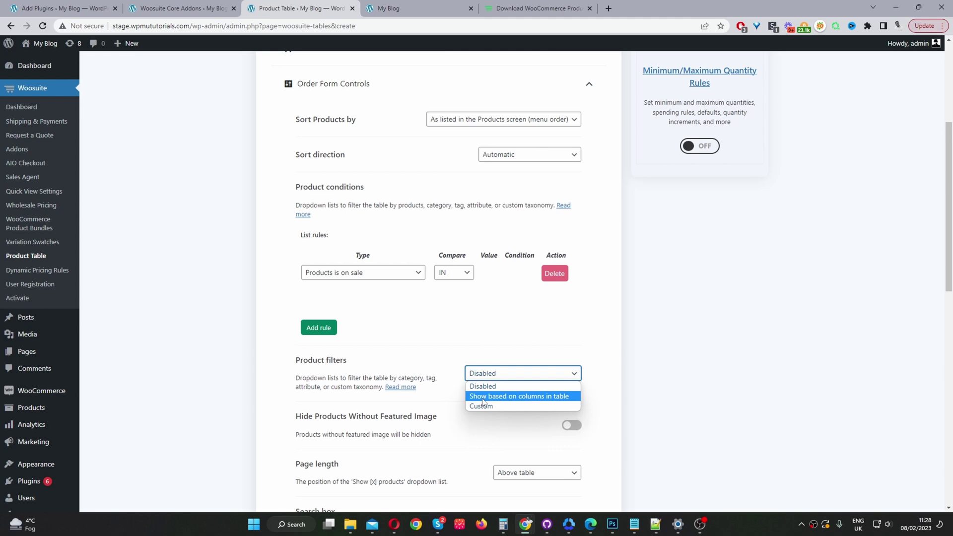
click(518, 399)
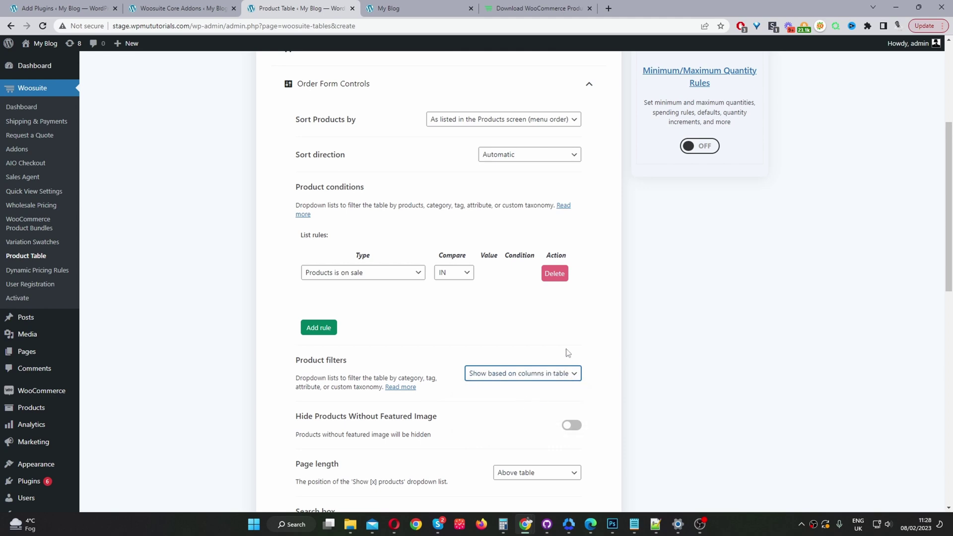
scroll(566, 341, up, 5)
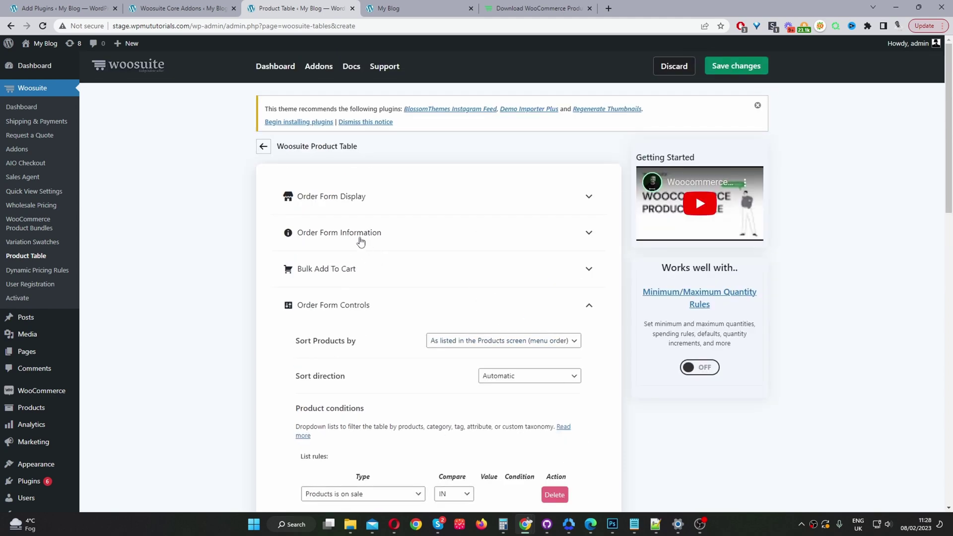
click(361, 239)
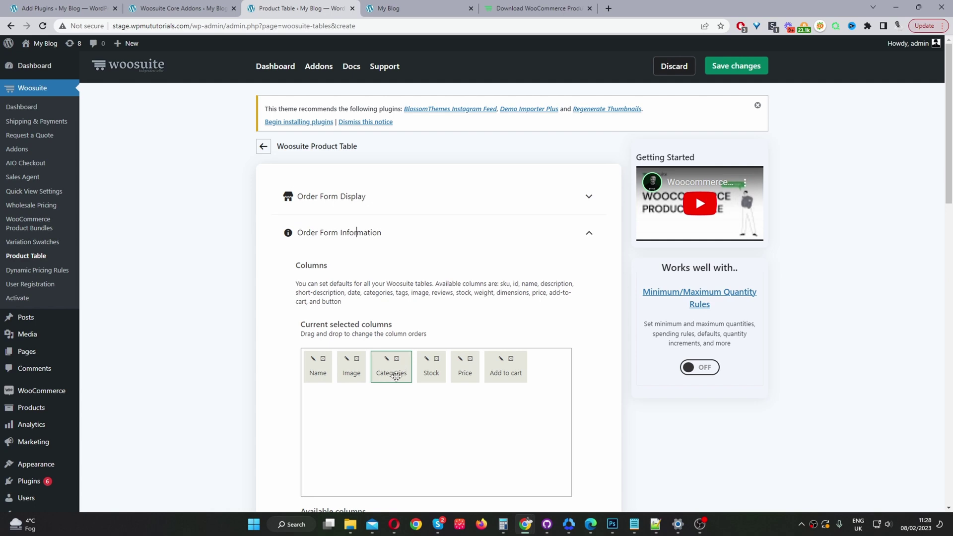
scroll(396, 376, down, 13)
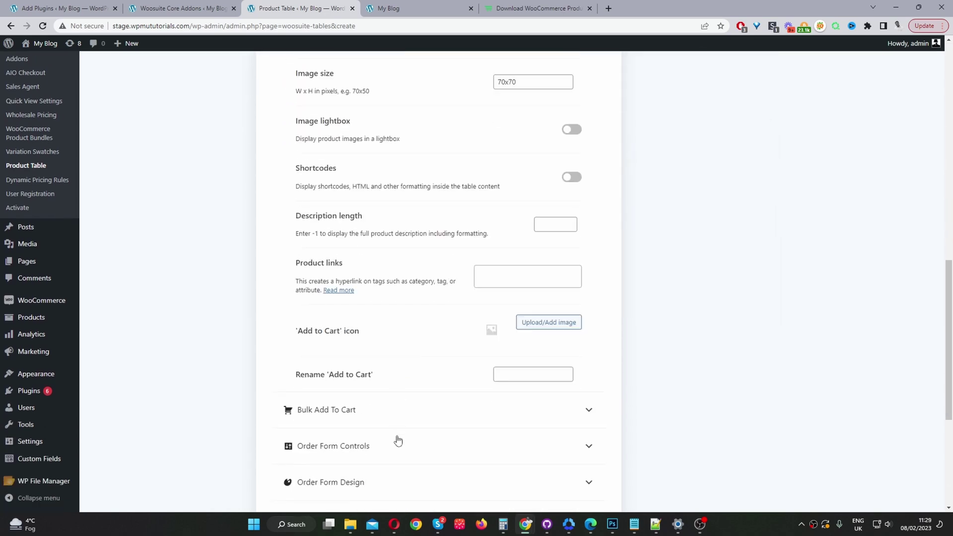
click(396, 452)
scroll(494, 423, up, 8)
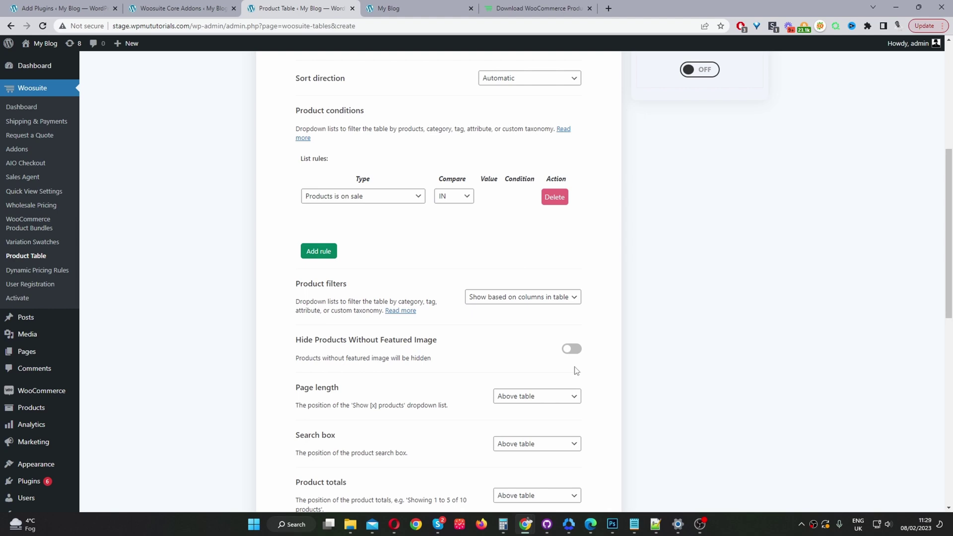
- Save the 'on sale items' table settings
scroll(576, 372, down, 4)
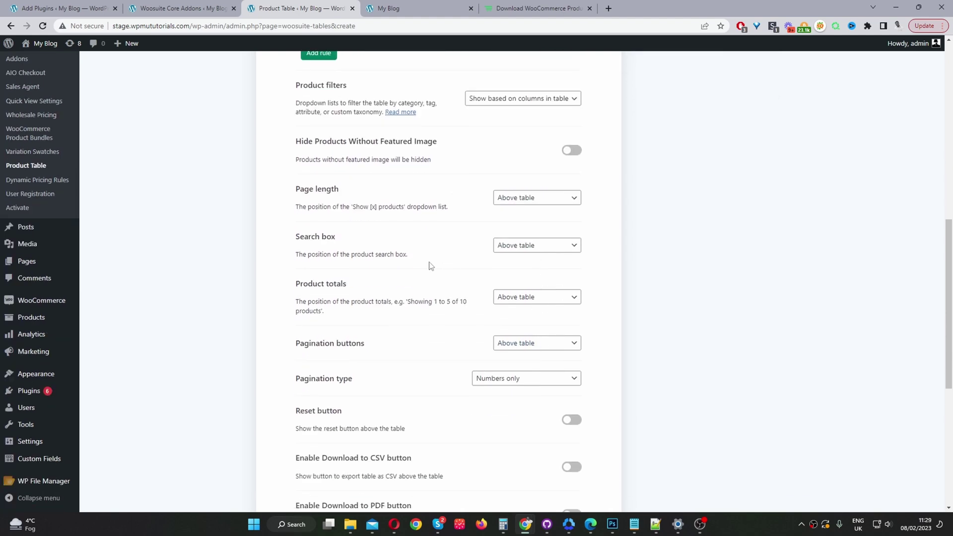
scroll(437, 271, down, 5)
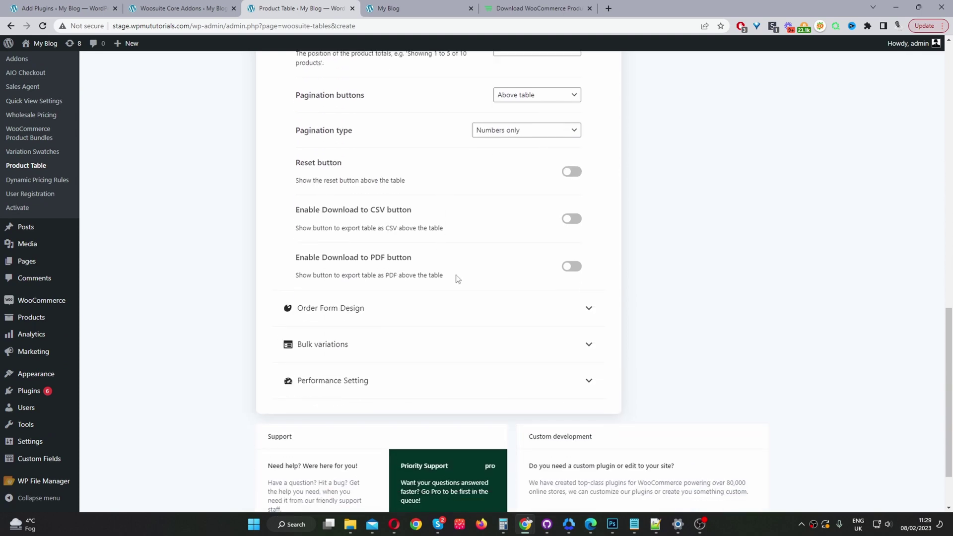
scroll(645, 366, up, 20)
click(735, 70)
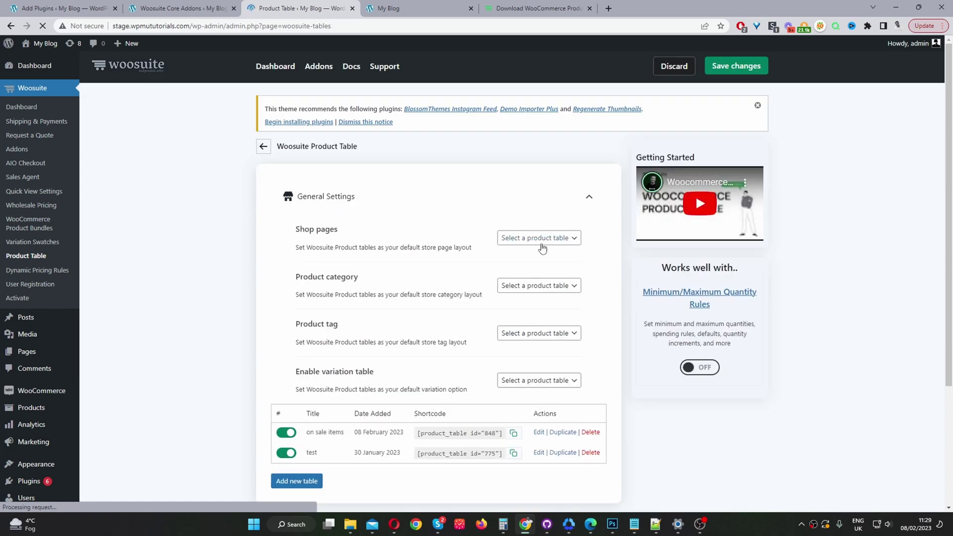
- Copy the 'on sale items' shortcode [product_table id="848"] from the tables list
drag(314, 433, 383, 433)
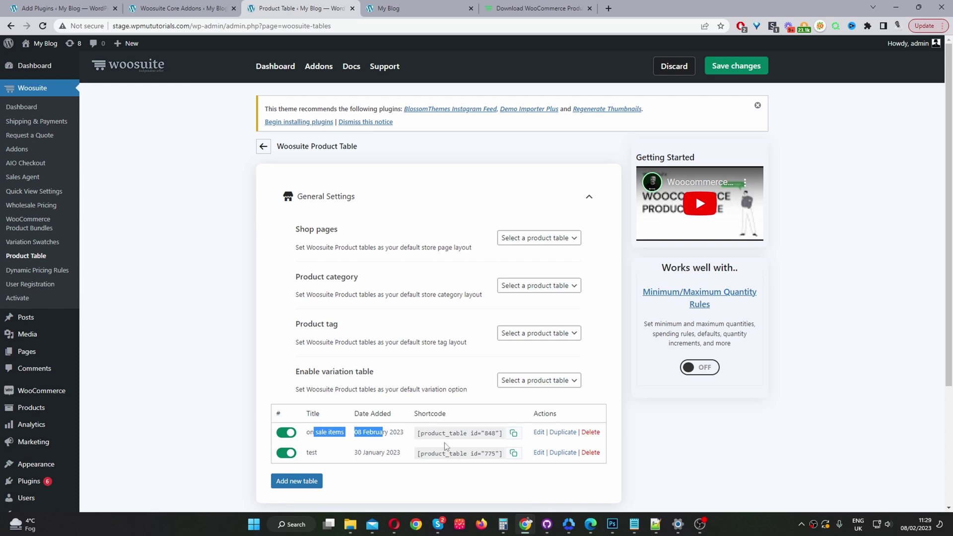
click(514, 435)
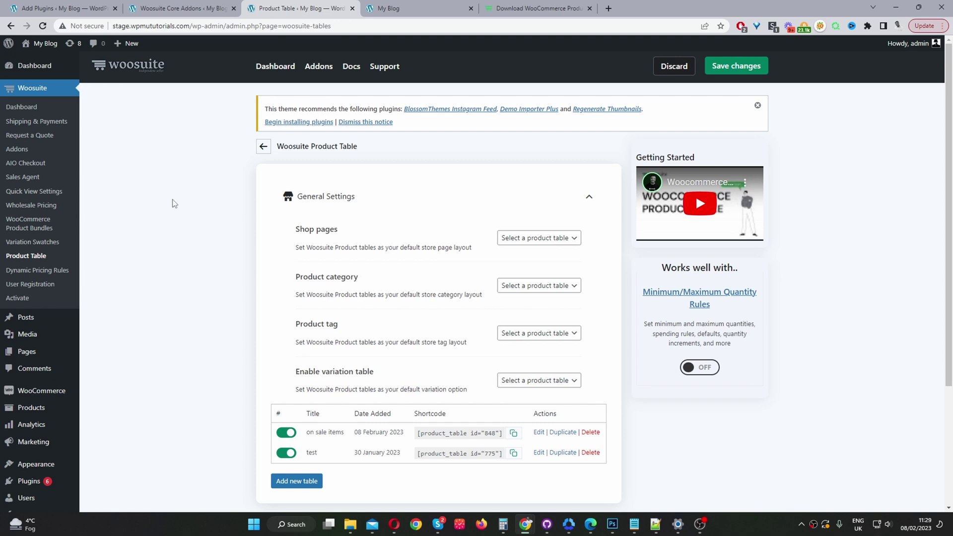
mouse_move(128, 43)
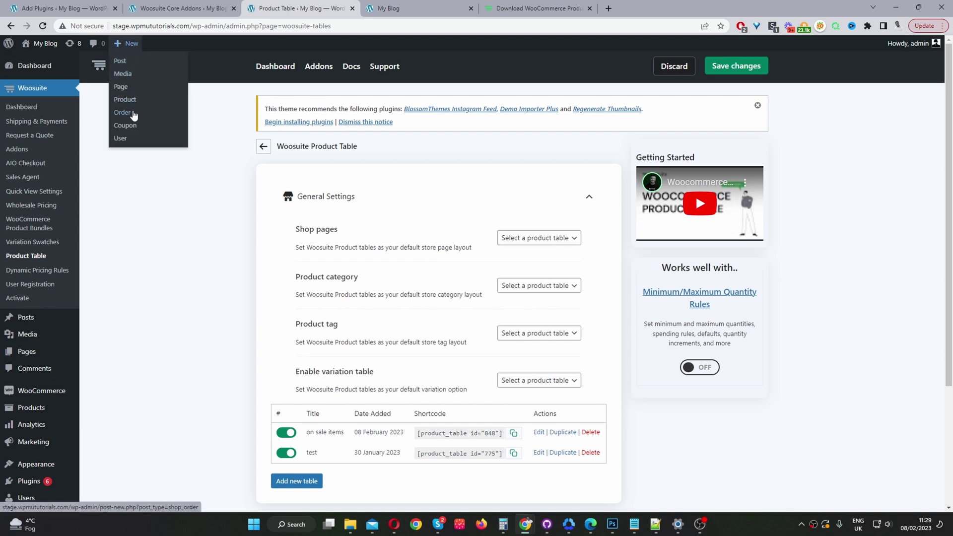
- Create a new page titled 'Sale' and paste the product table shortcode into its body
middle_click(134, 90)
key(ctrl+Tab)
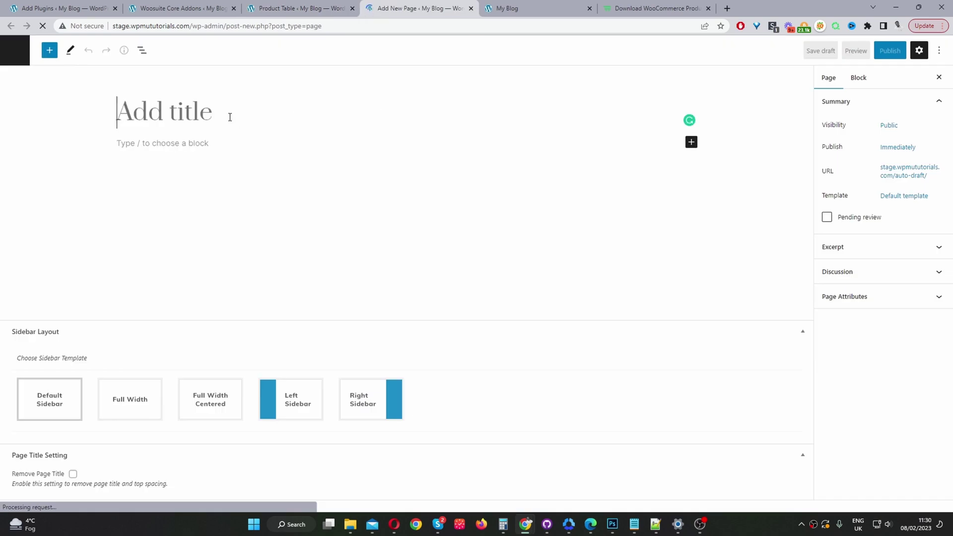
text(On Sale)
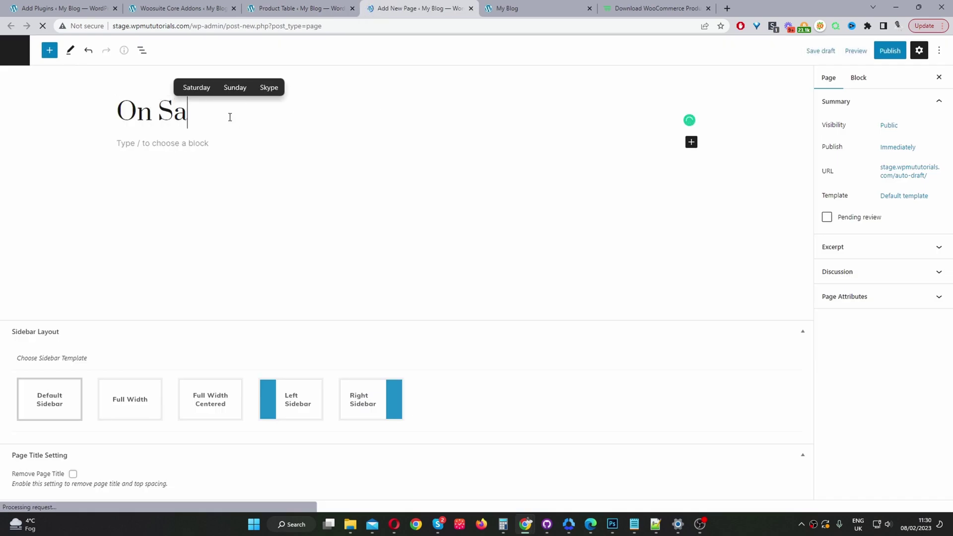
click(158, 112)
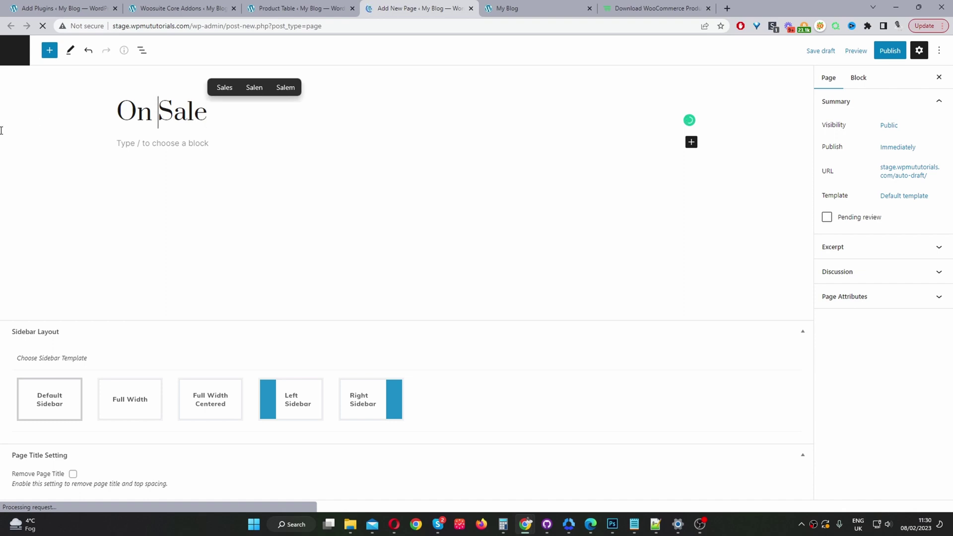
key(BackSpace)
key(BackSpace)
key(BackSpace)
click(172, 143)
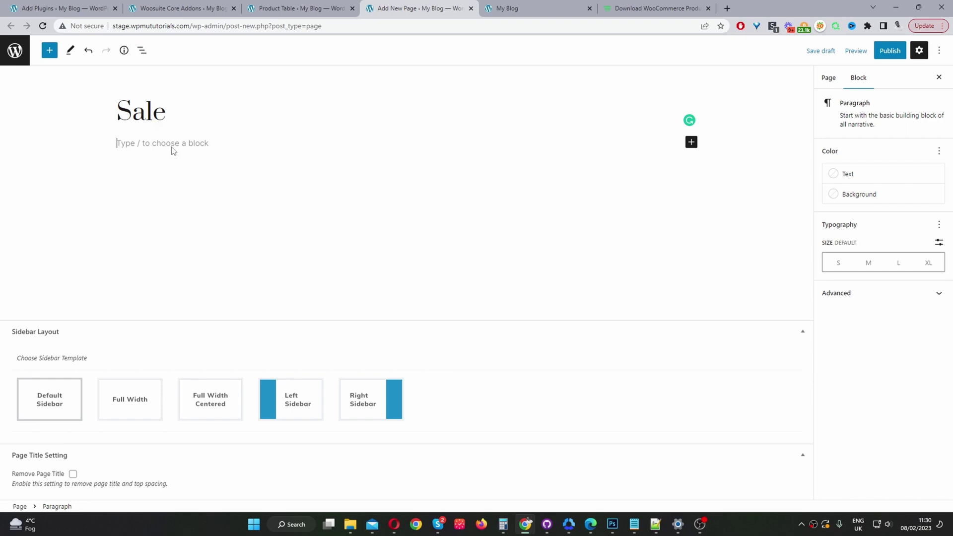
text([product_table id="848"])
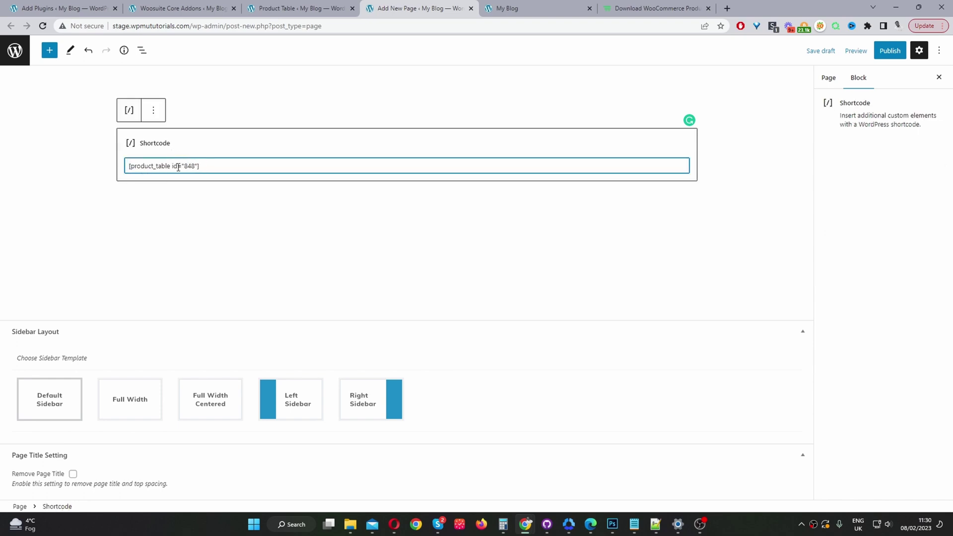
- Publish the Sale page and view it in a new tab
click(891, 56)
click(853, 58)
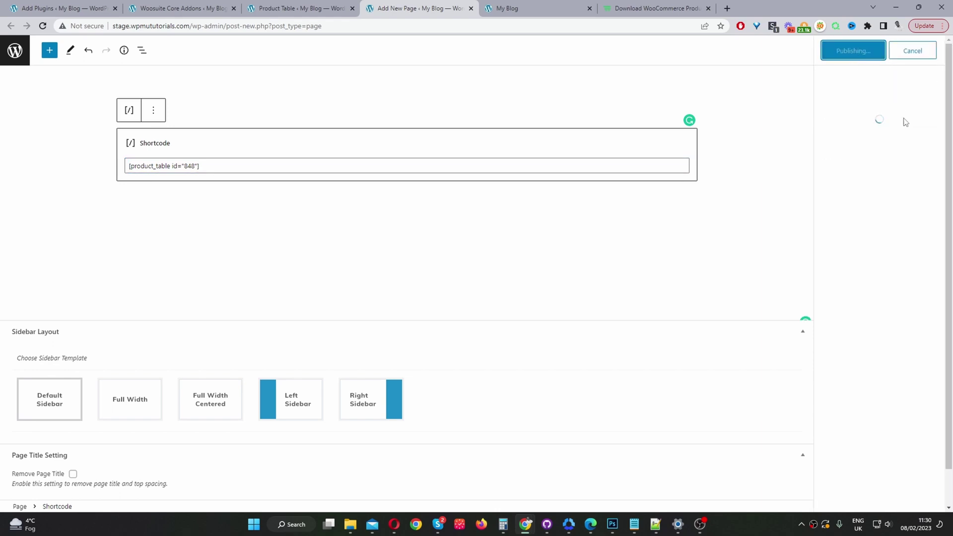
ctrl+click(850, 162)
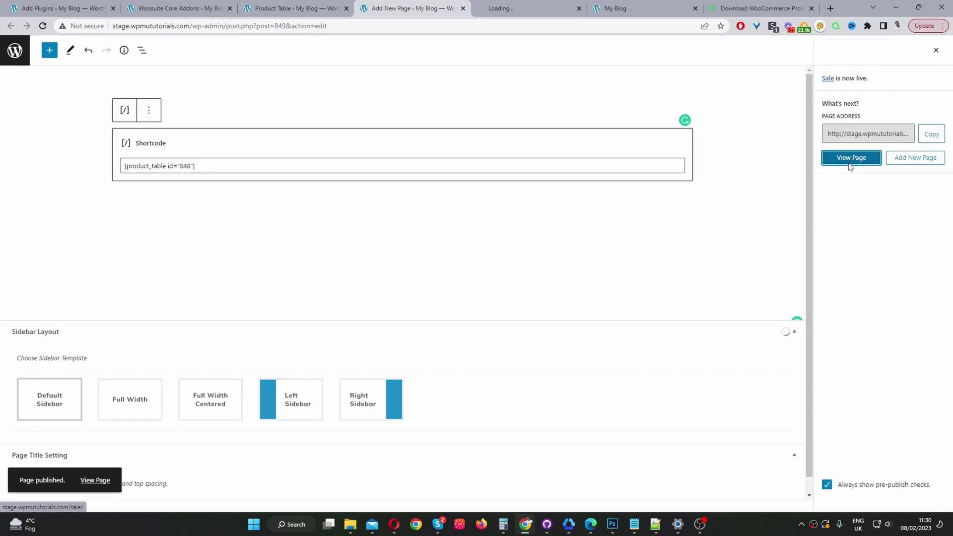
- On the live Sale page, filter the table to Parfum, then reload to show all five products
click(529, 6)
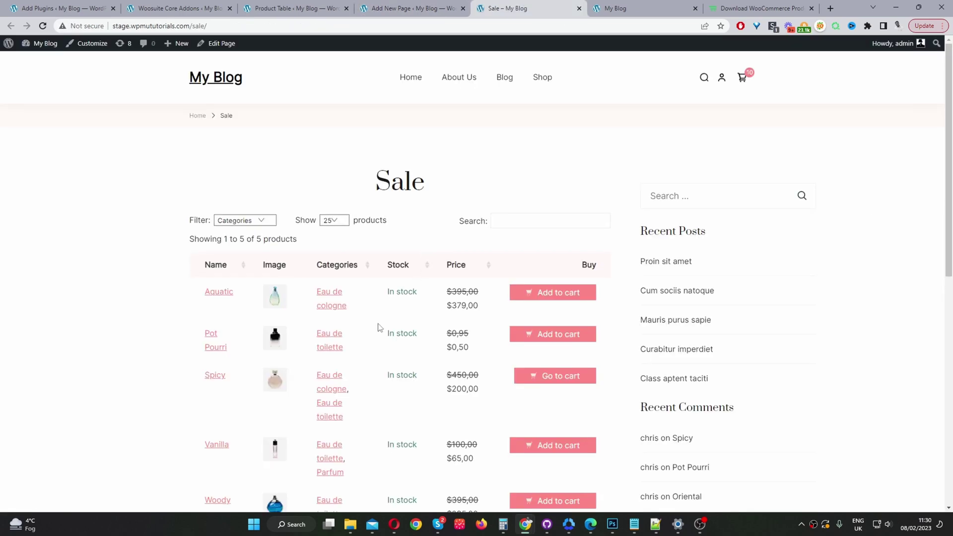
scroll(379, 327, down, 2)
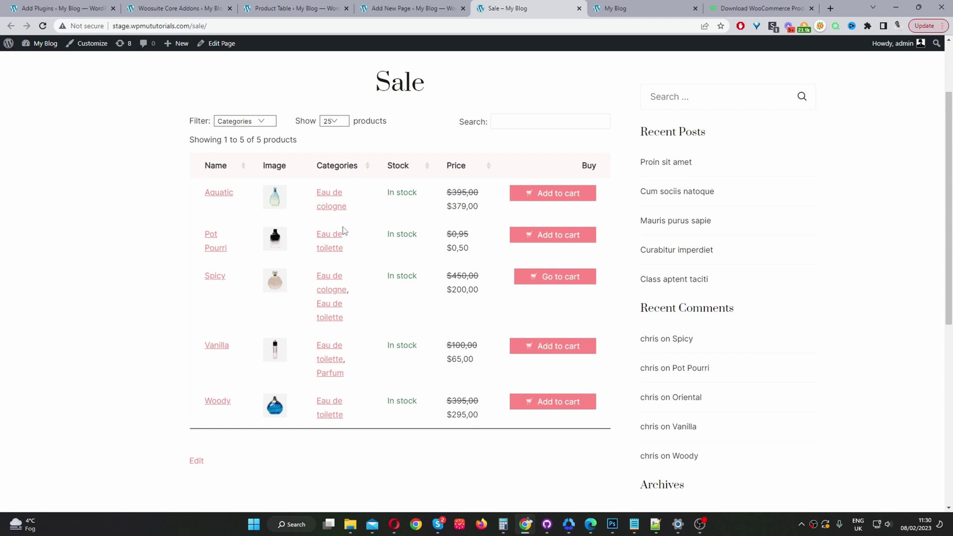
click(247, 123)
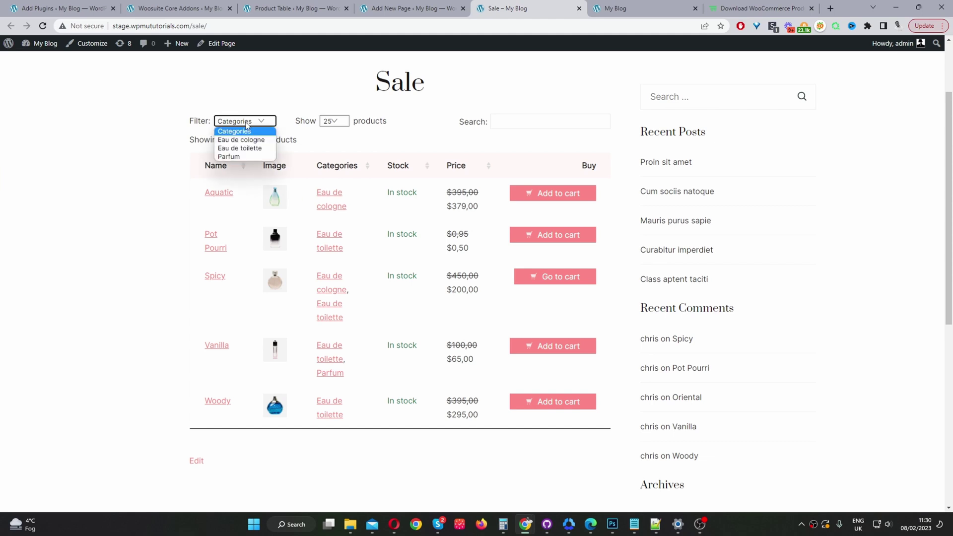
click(247, 157)
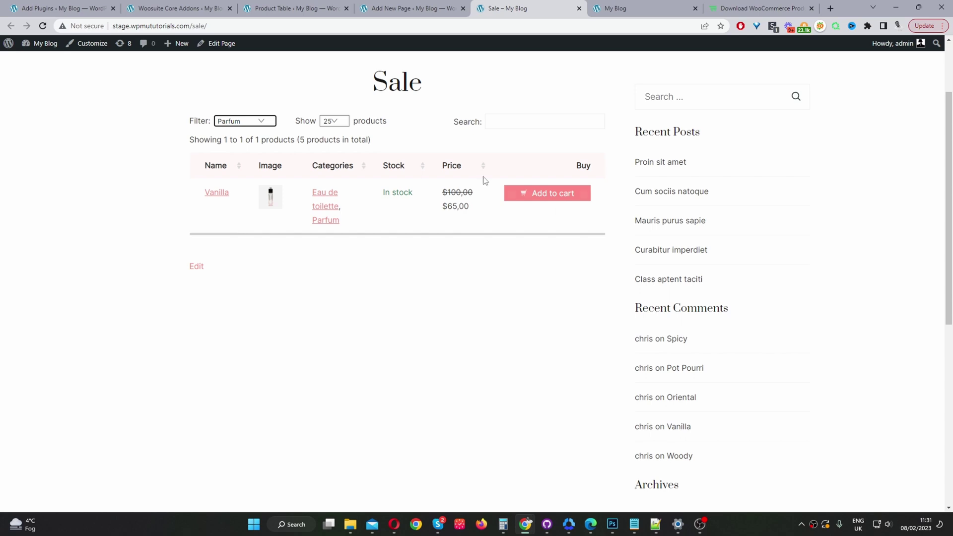
key(F5)
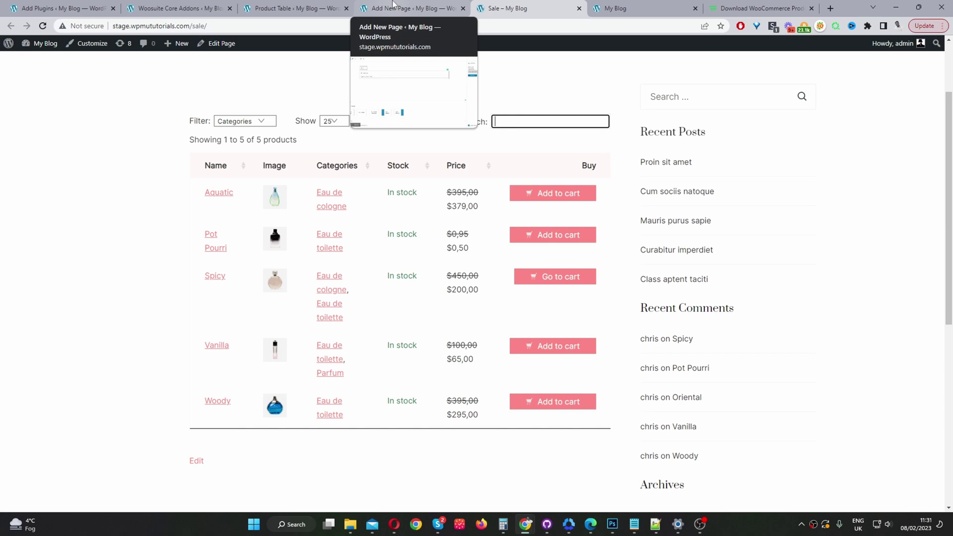
- Insert an On Sale Products block below the shortcode in the Sale page editor
click(393, 6)
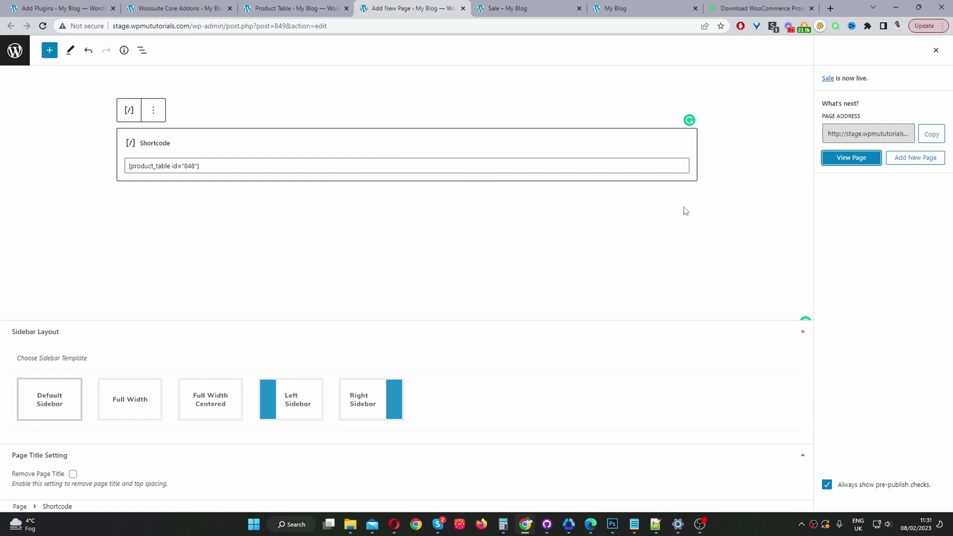
click(654, 200)
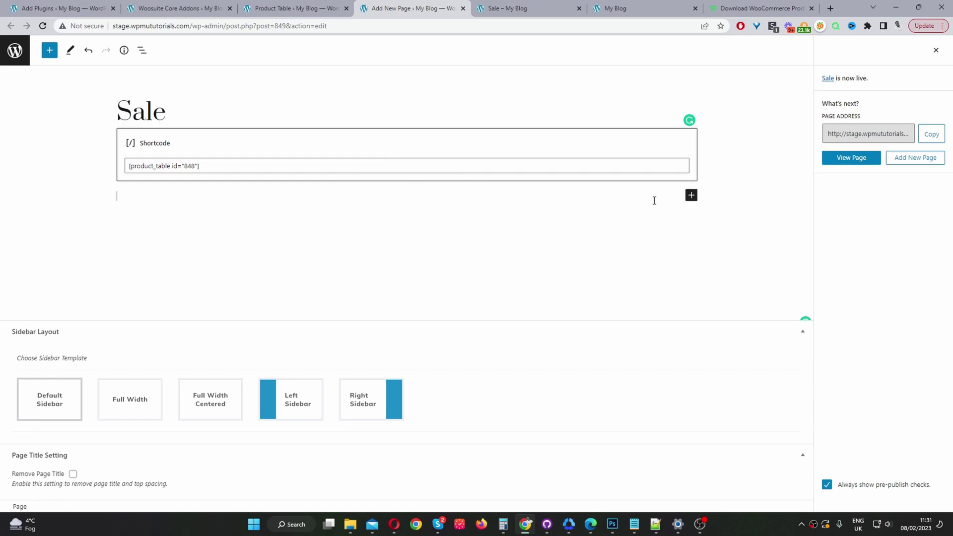
click(692, 197)
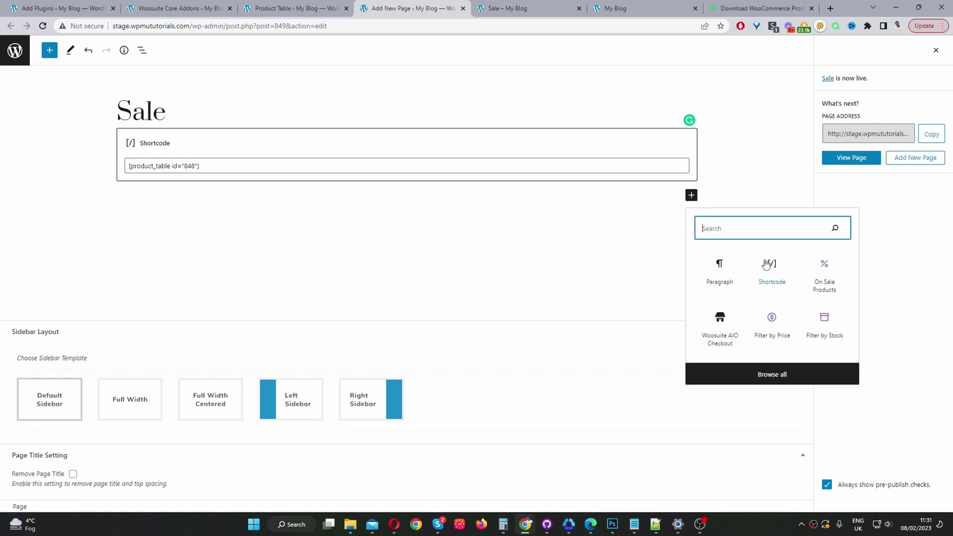
text(sale)
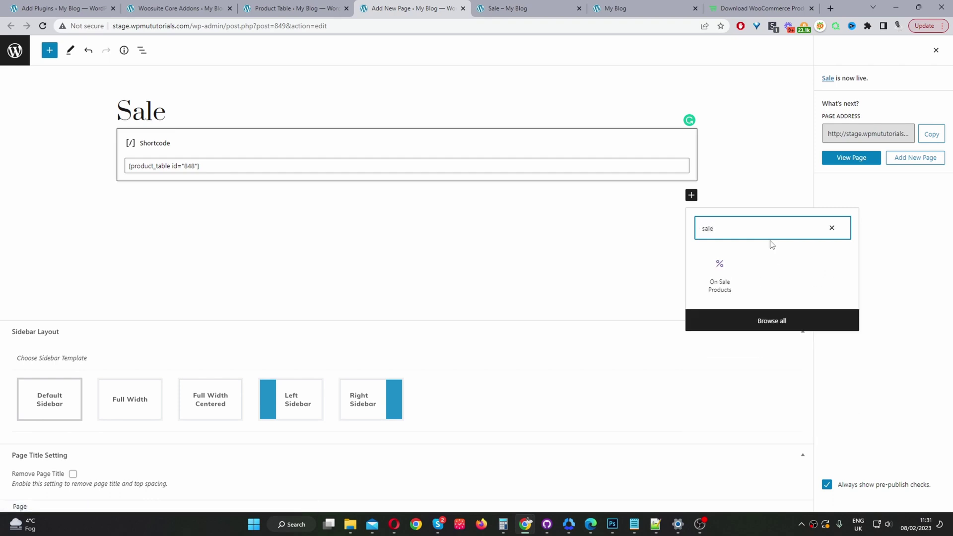
click(724, 281)
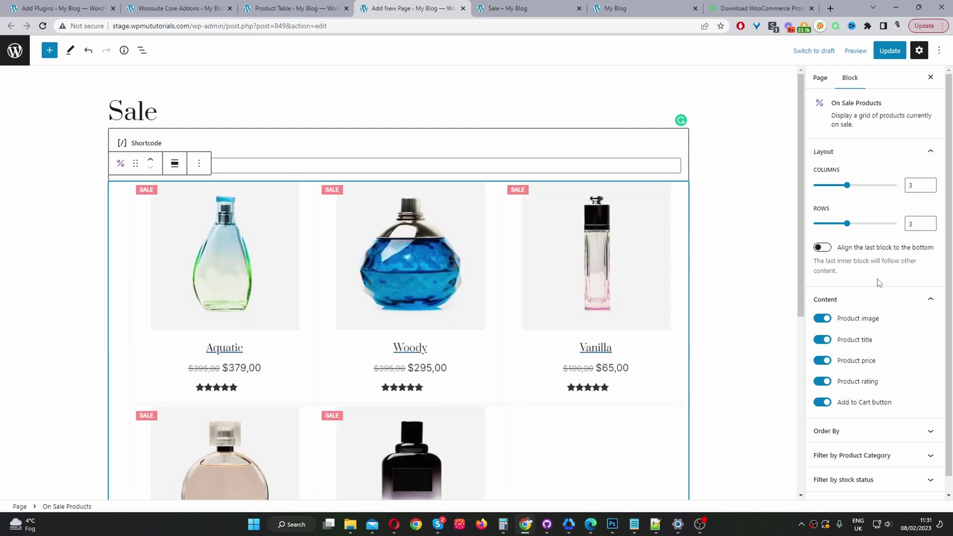
- Set the grid to 3 columns and keep product images and titles shown
drag(846, 186, 827, 194)
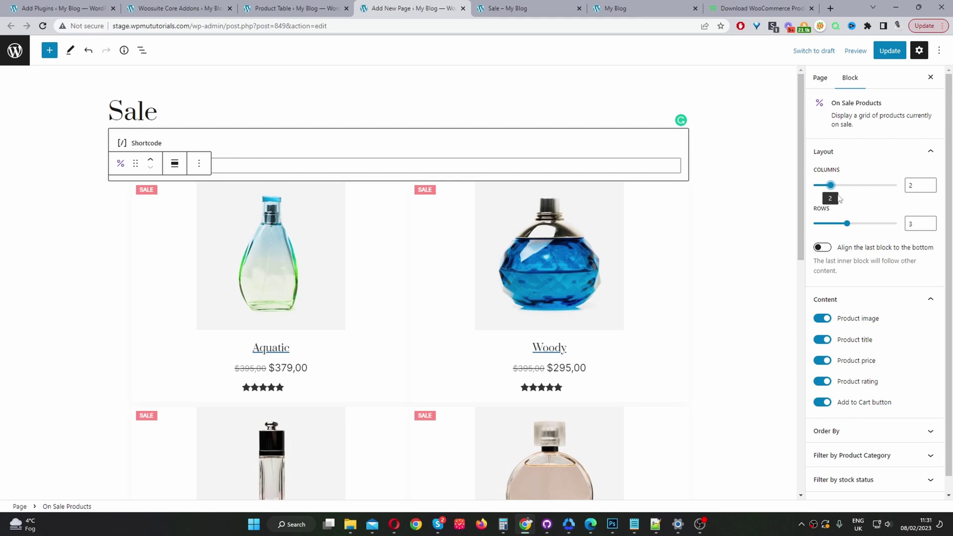
drag(835, 193, 847, 187)
scroll(854, 223, down, 1)
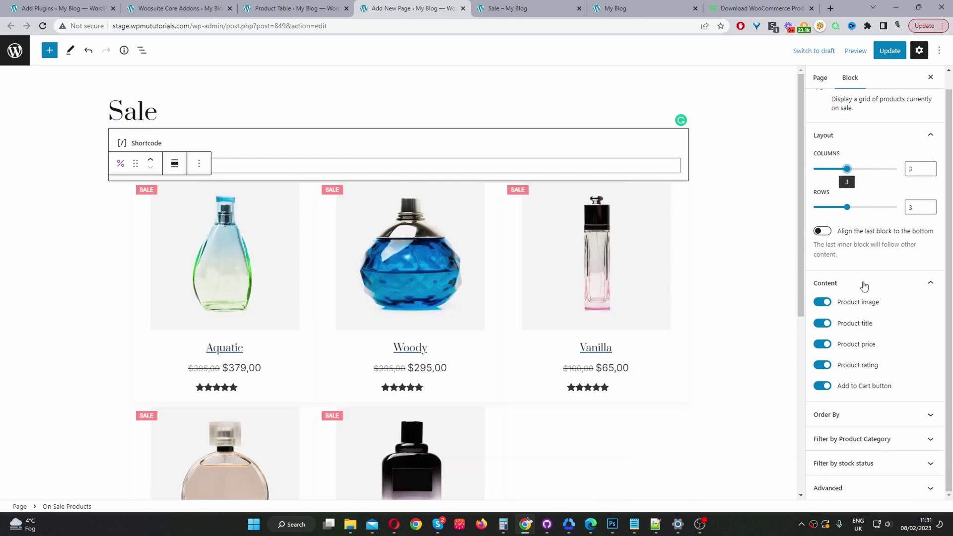
click(822, 303)
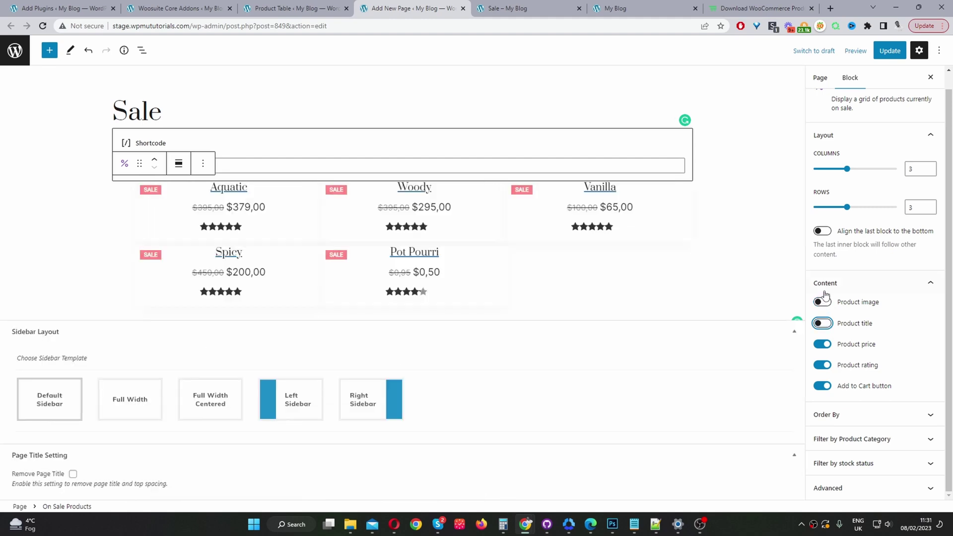
click(826, 286)
click(825, 300)
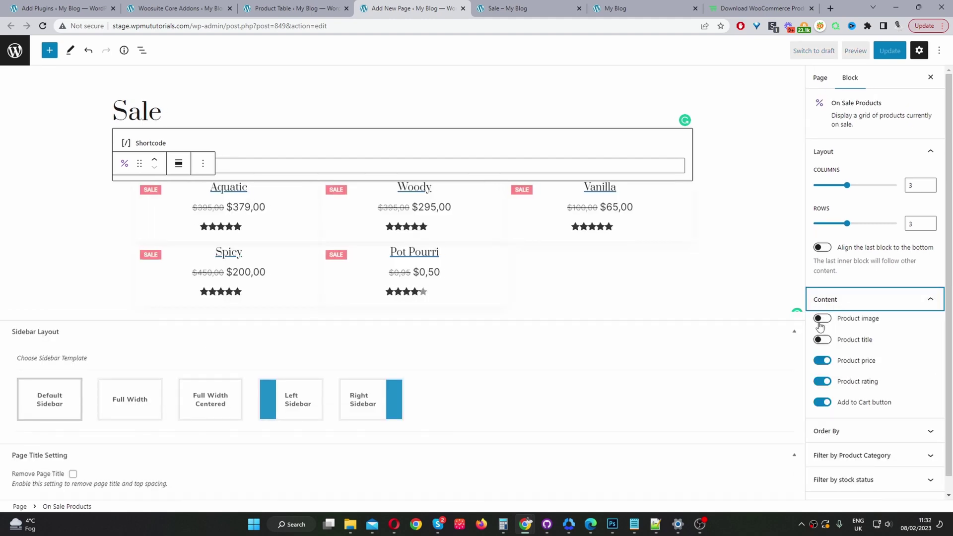
click(821, 320)
click(822, 341)
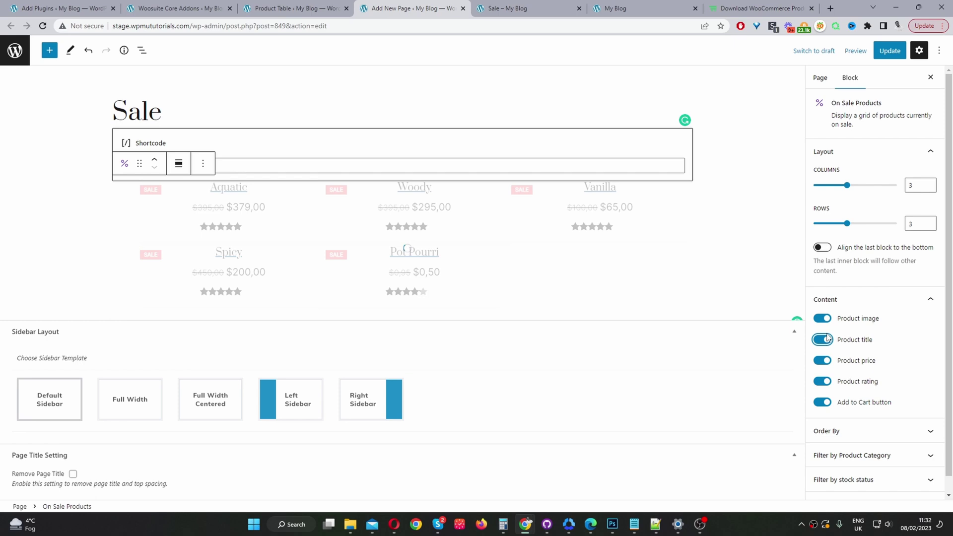
scroll(899, 417, down, 1)
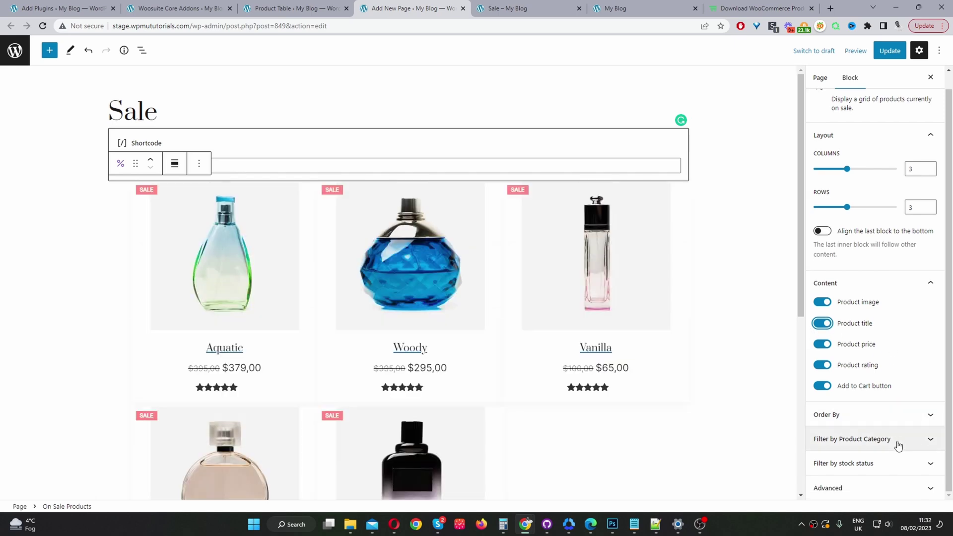
click(824, 439)
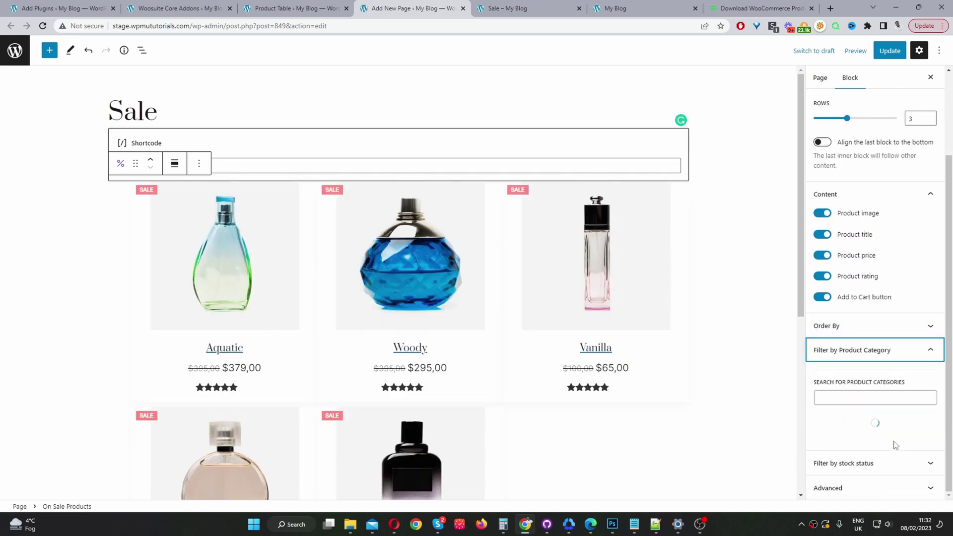
scroll(852, 467, down, 2)
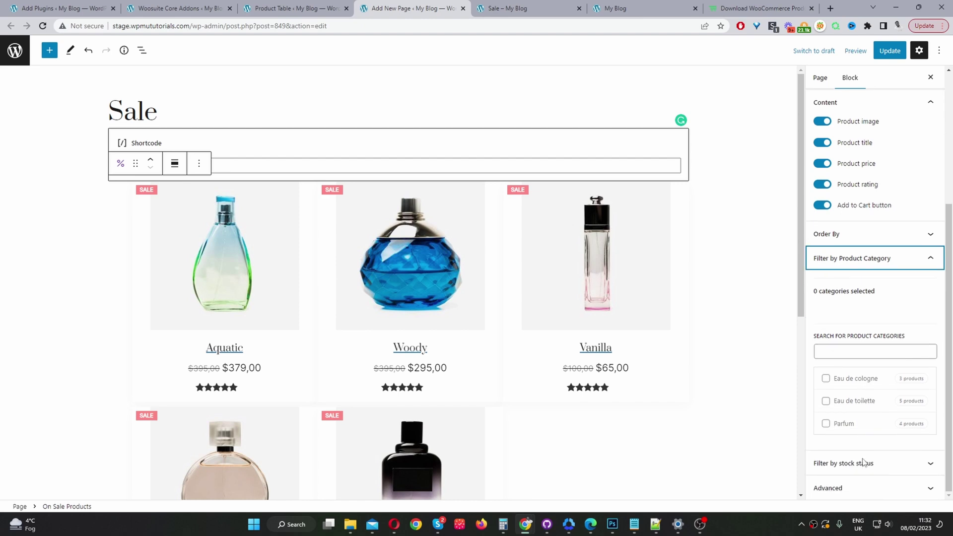
click(864, 464)
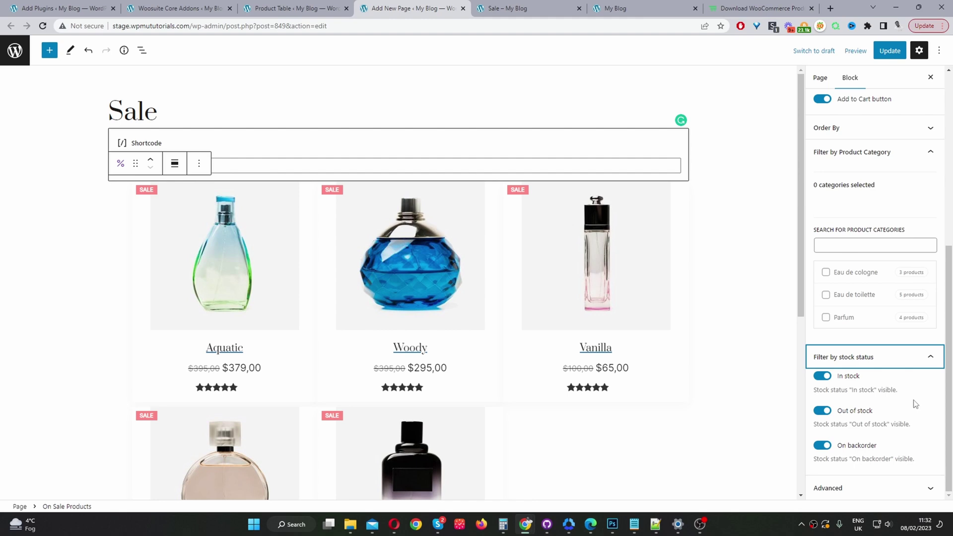
scroll(916, 405, up, 6)
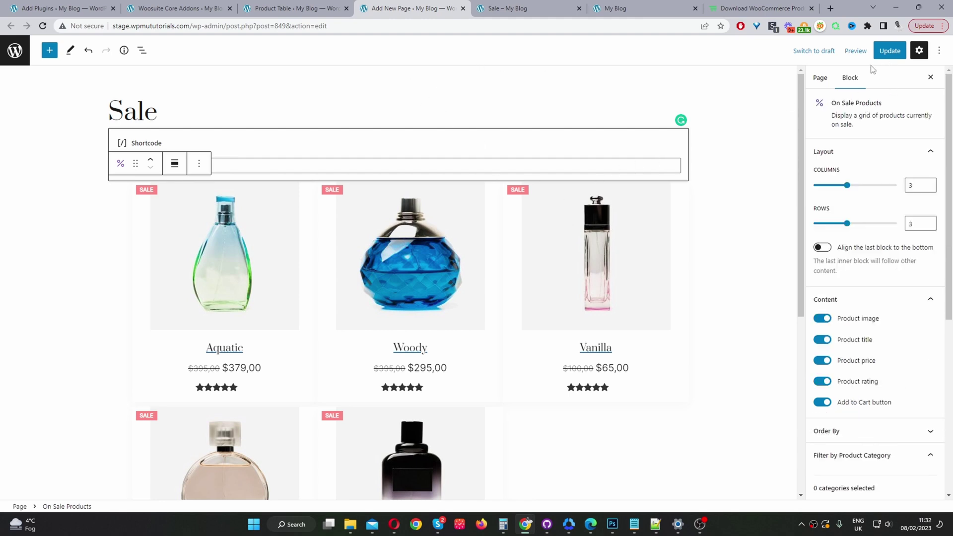
- Update the Sale page, then check the live page down to the five-perfume On Sale Products grid
click(890, 50)
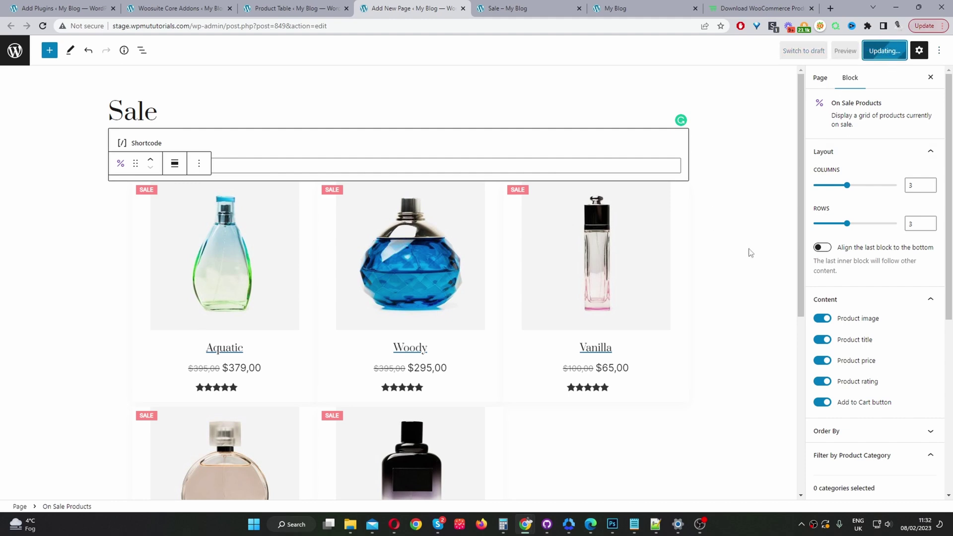
click(527, 7)
scroll(491, 219, down, 2)
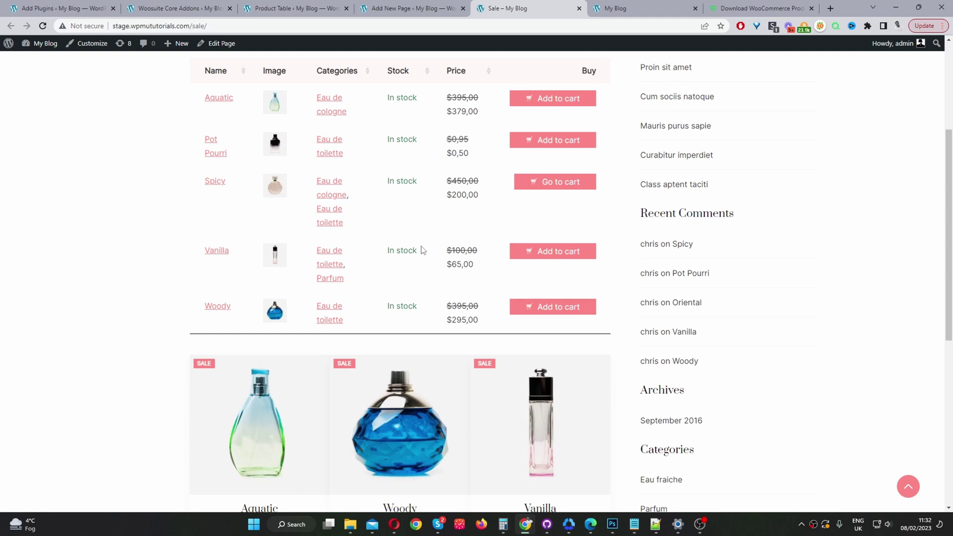
scroll(400, 261, down, 4)
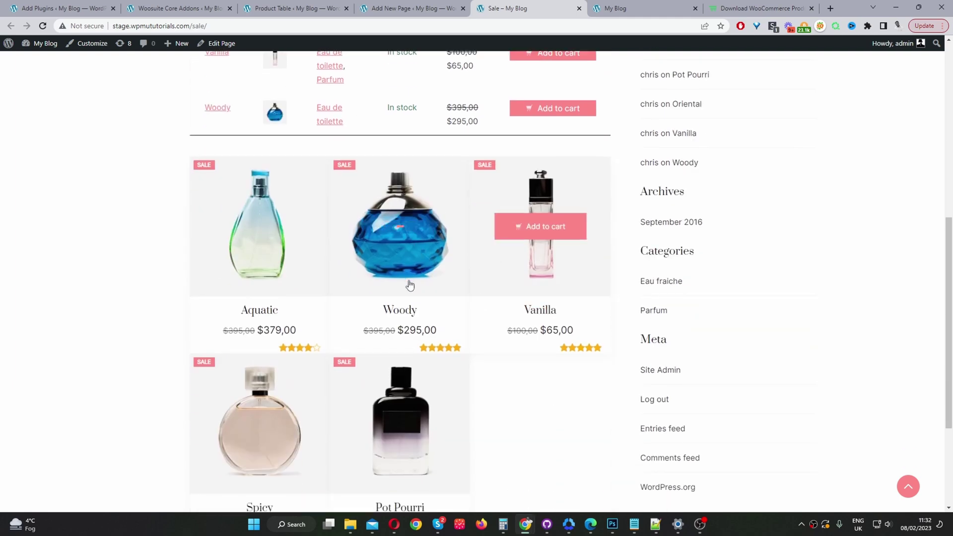